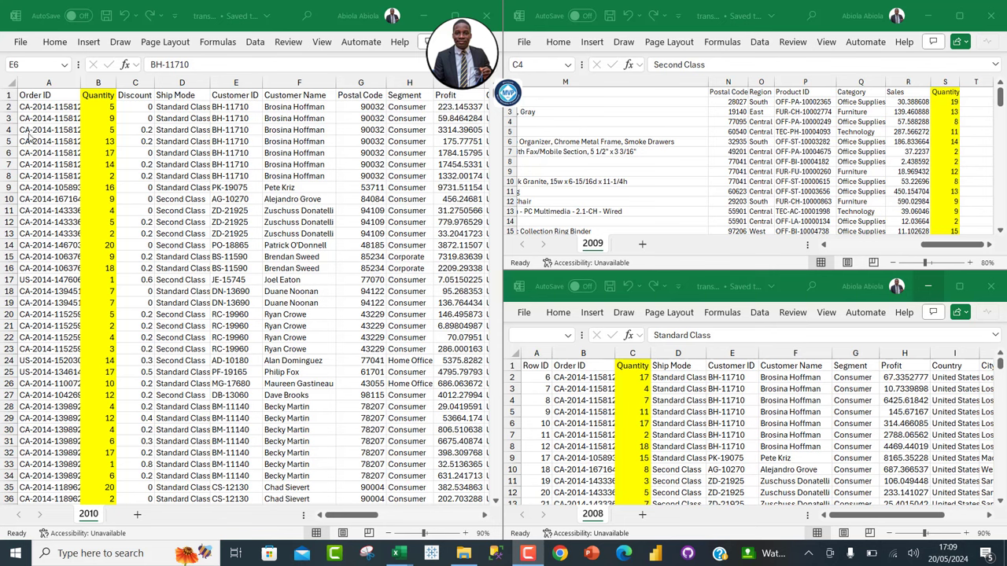
Compare where the Quantity column sits in the 2010, 2009 and 2008 transaction workbooks
click(255, 152)
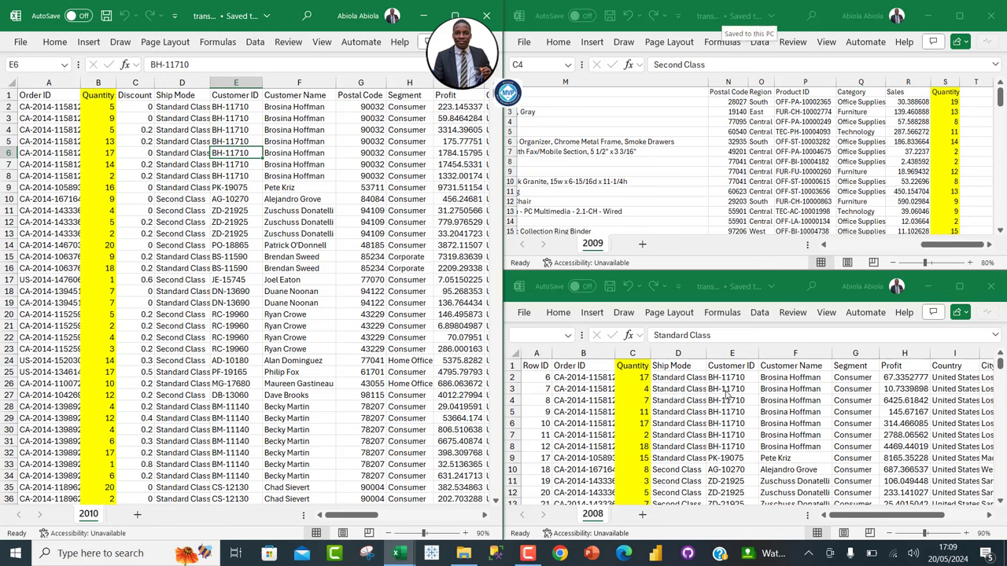
click(236, 198)
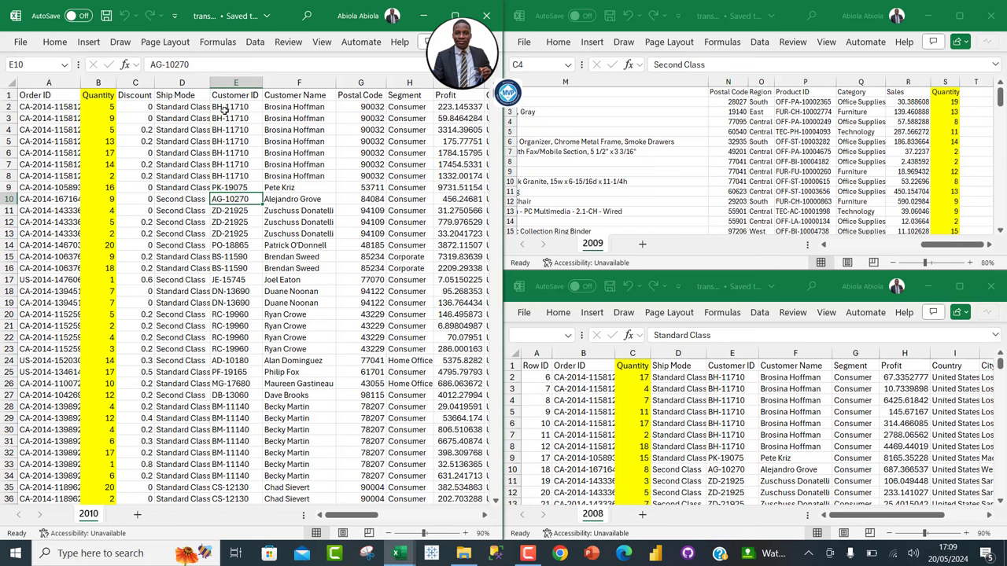
click(98, 95)
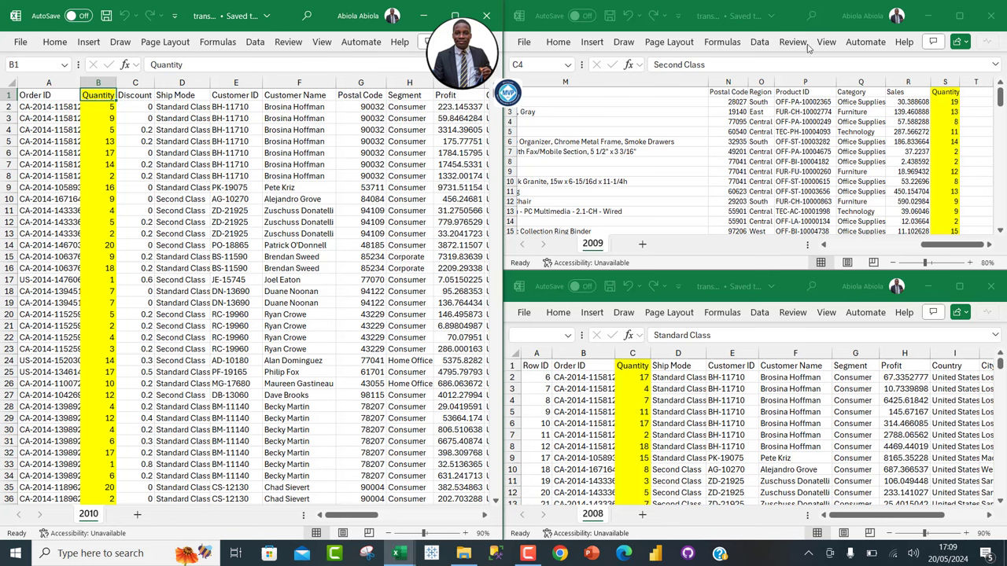
click(954, 132)
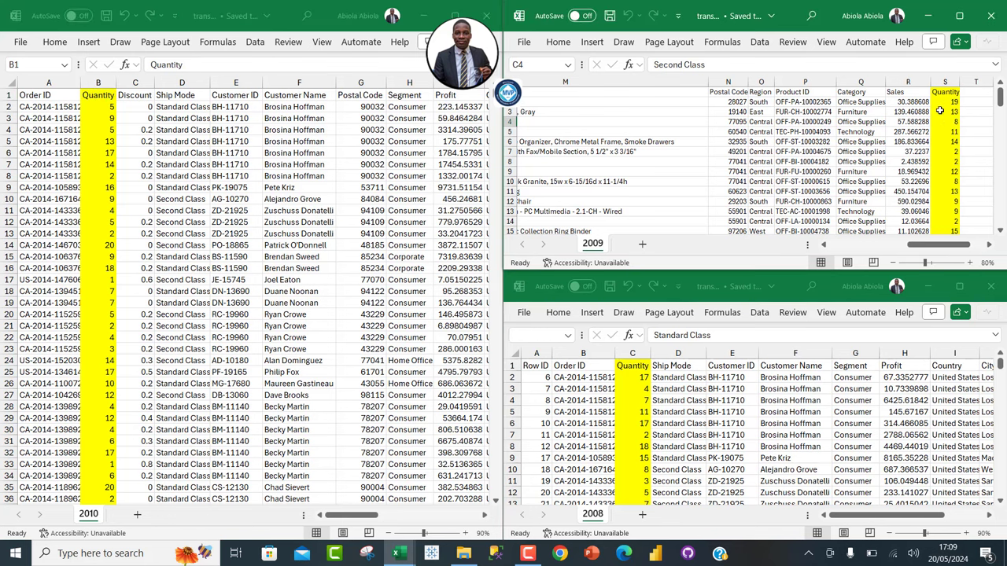
click(698, 403)
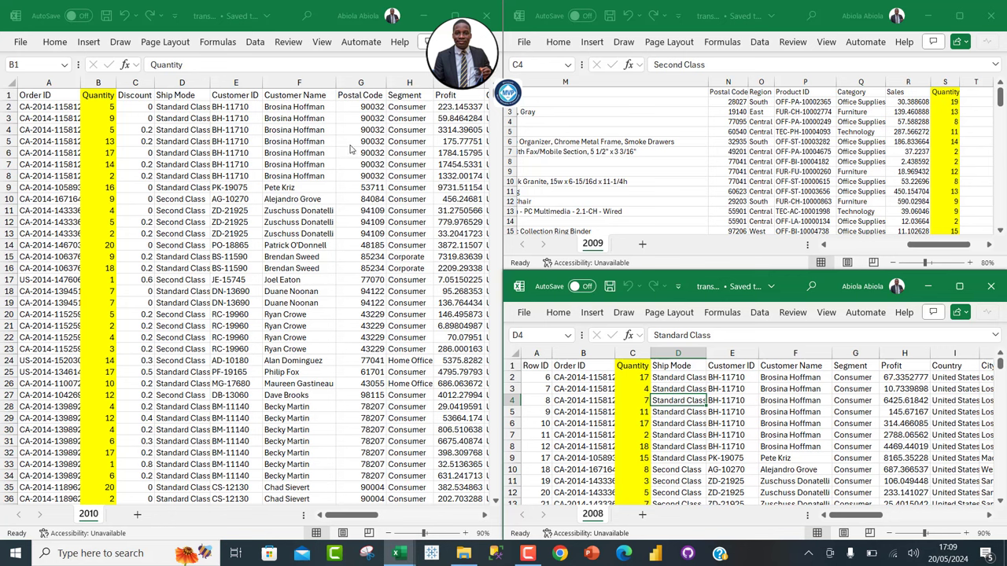
Switch to File Explorer and review the transaction files in the re-ordering folder and its parent folder, Power Query Wrong Columns
key(alt+Tab)
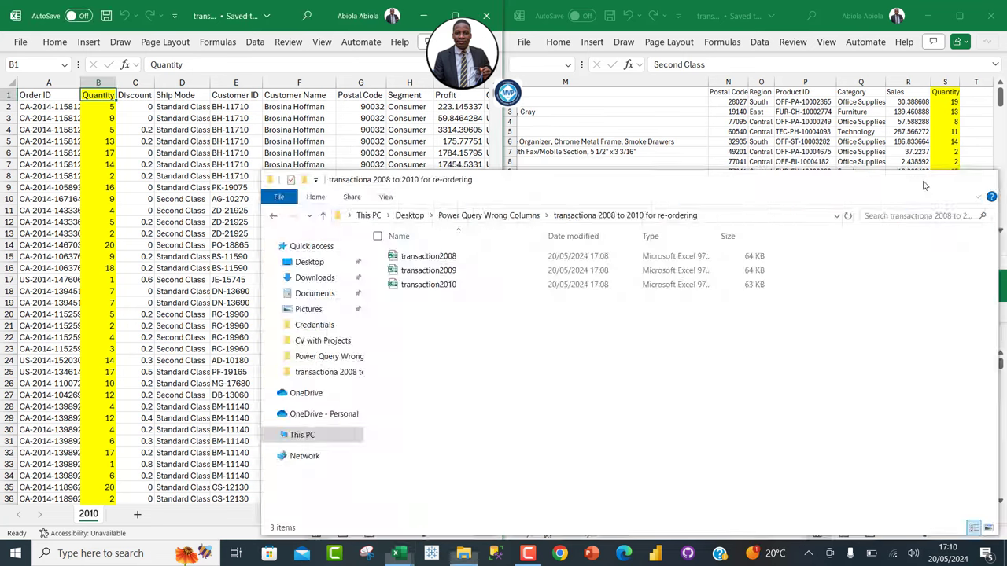
click(464, 553)
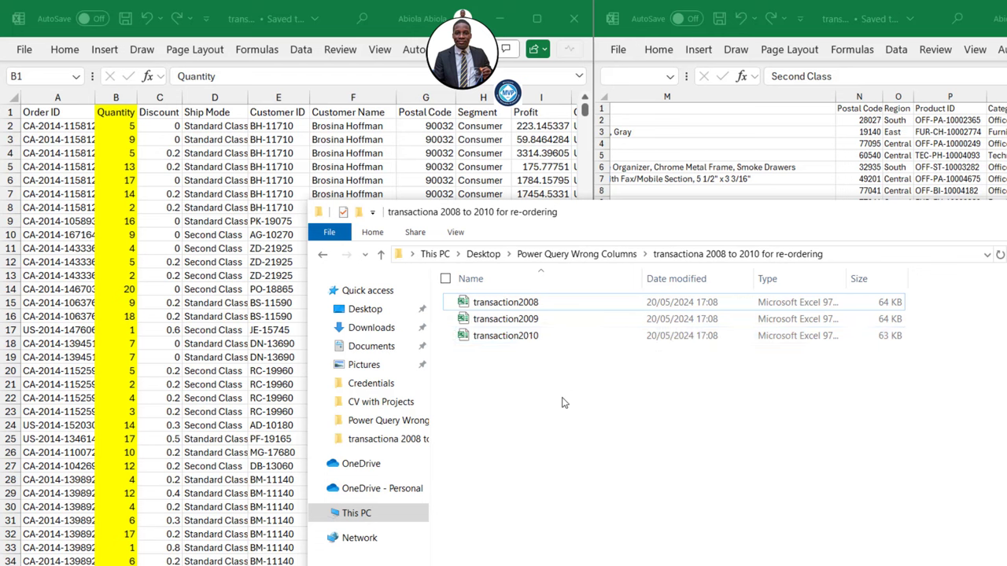
key(alt+Left)
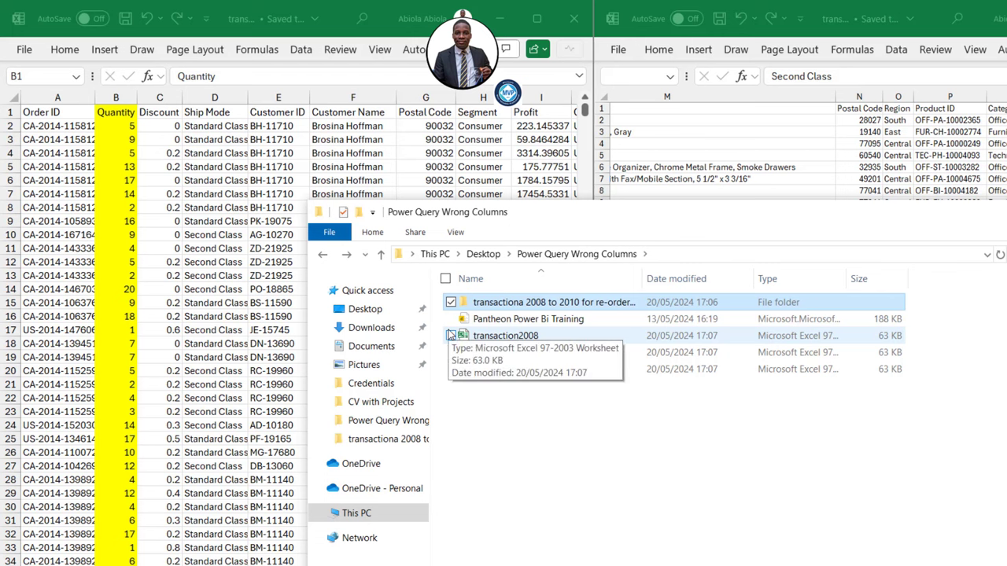
Return to Excel, create a blank workbook and maximize its window
click(348, 270)
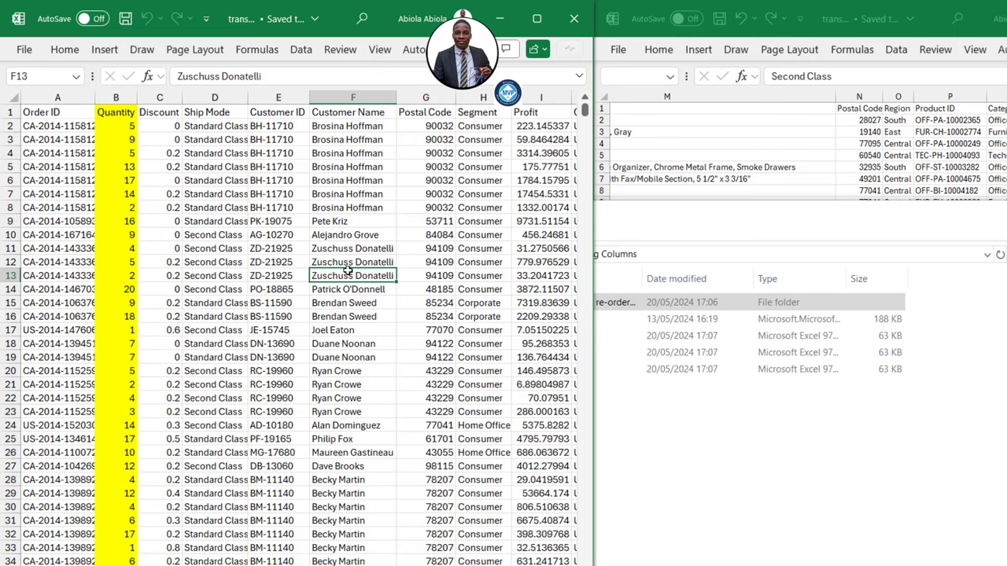
key(ctrl+n)
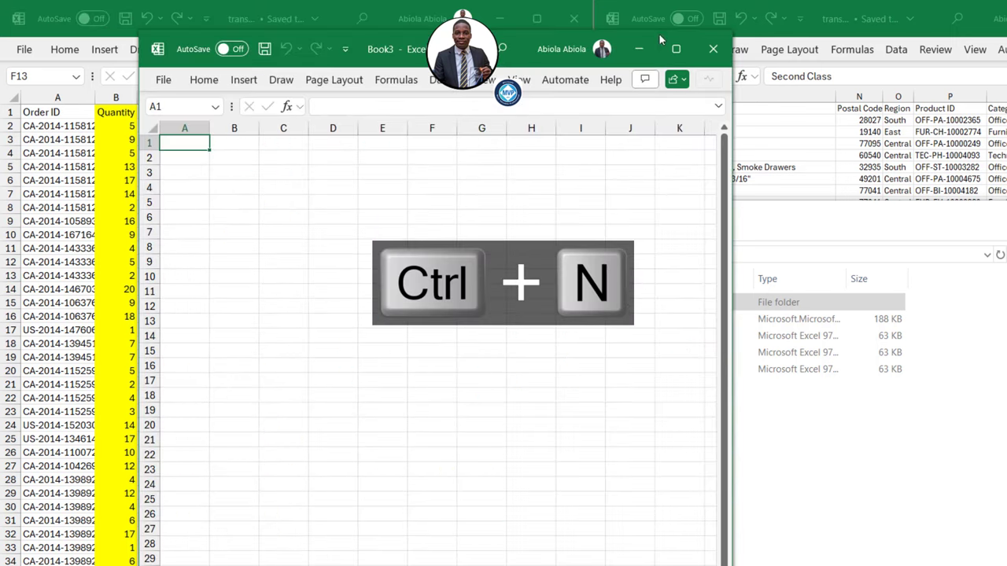
click(675, 51)
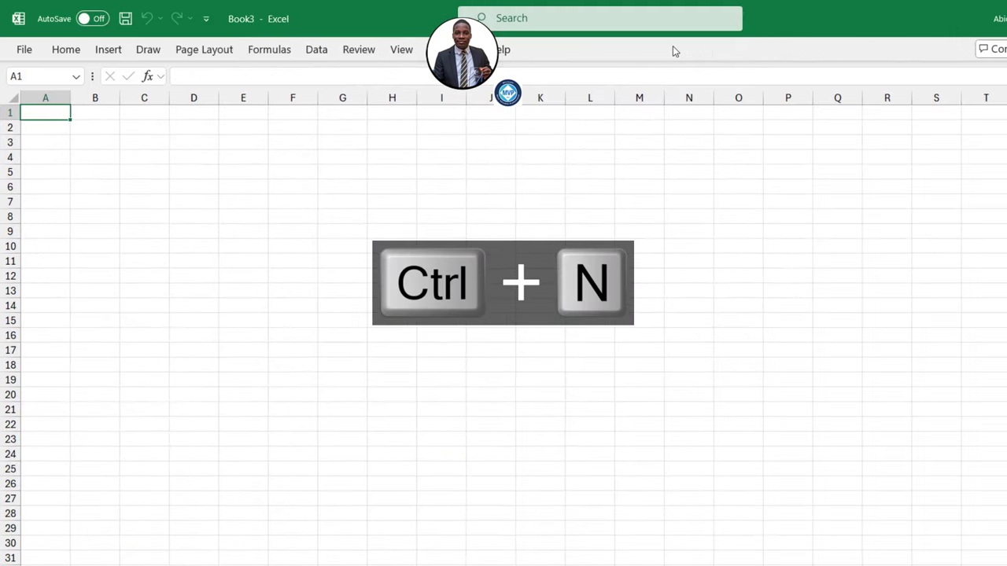
Import the Excel workbook transaction2008 from the Power Query Wrong Columns folder as a data source
click(315, 50)
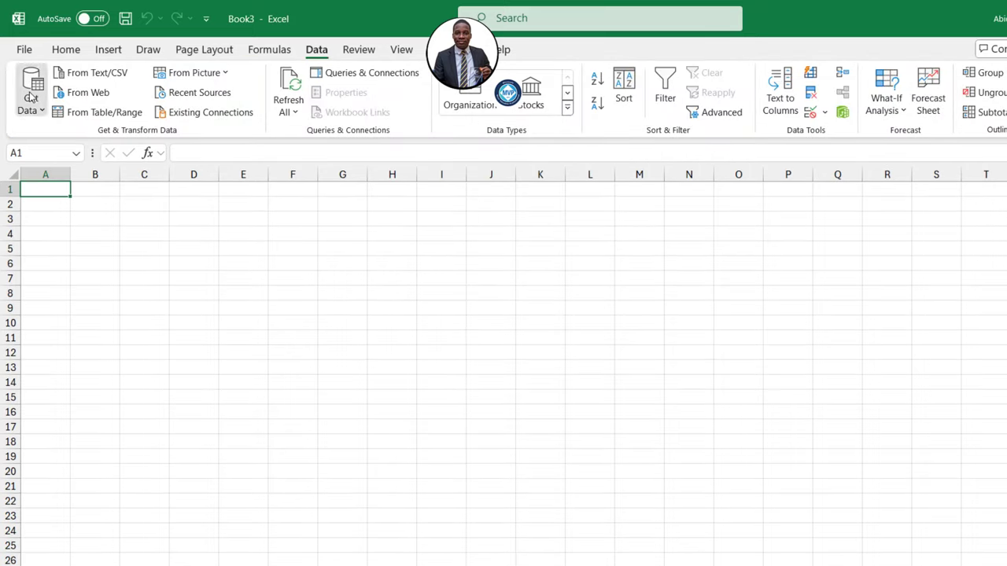
click(31, 94)
mouse_move(75, 137)
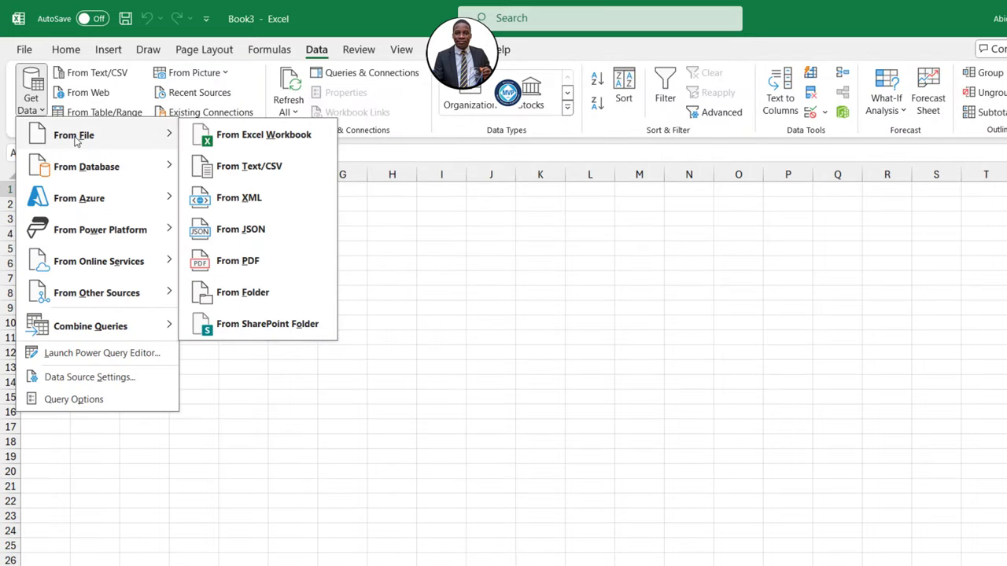
click(274, 135)
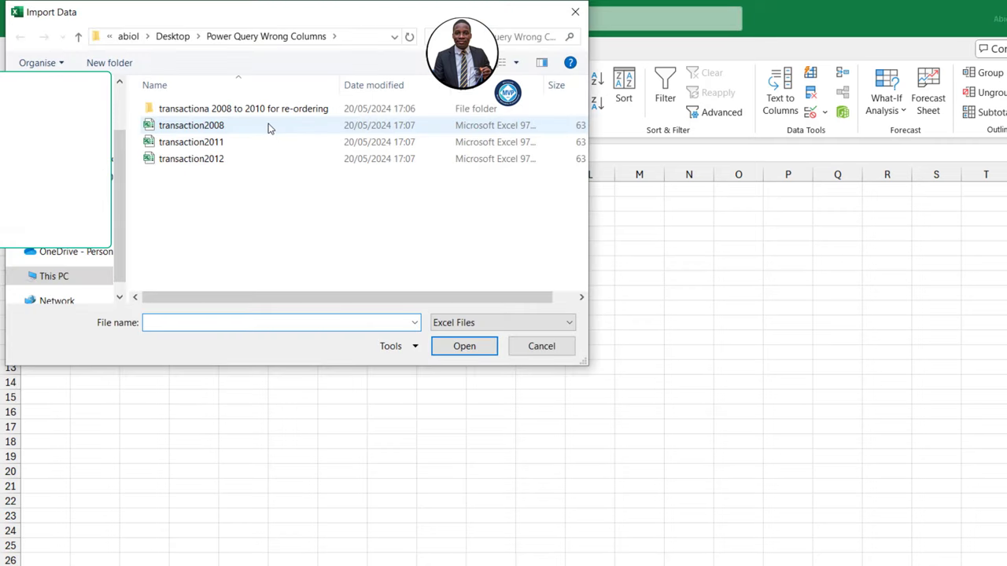
double_click(203, 128)
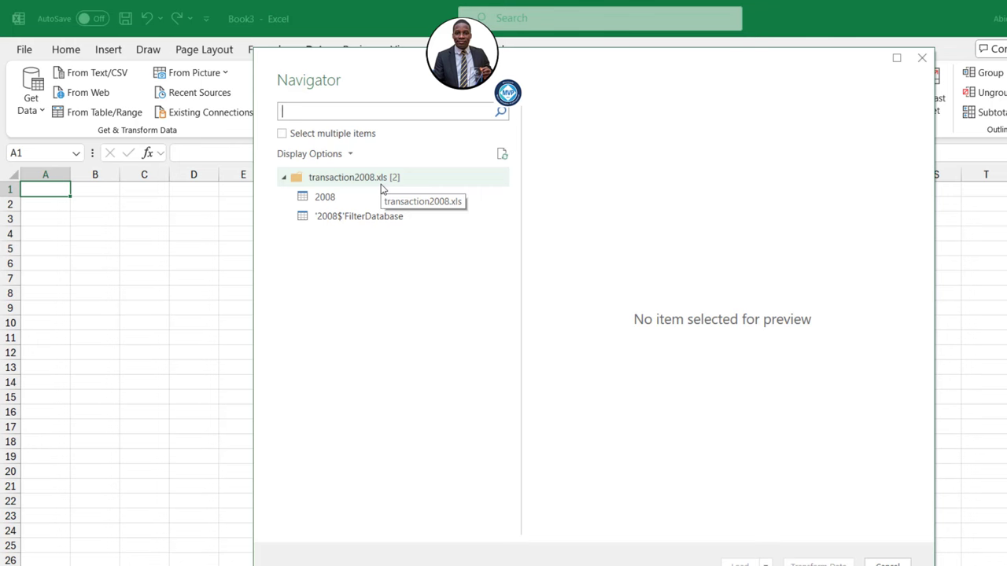
Choose the 2008 sheet for transformation in Power Query Editor and rename its query as BasedFile
click(329, 199)
click(364, 218)
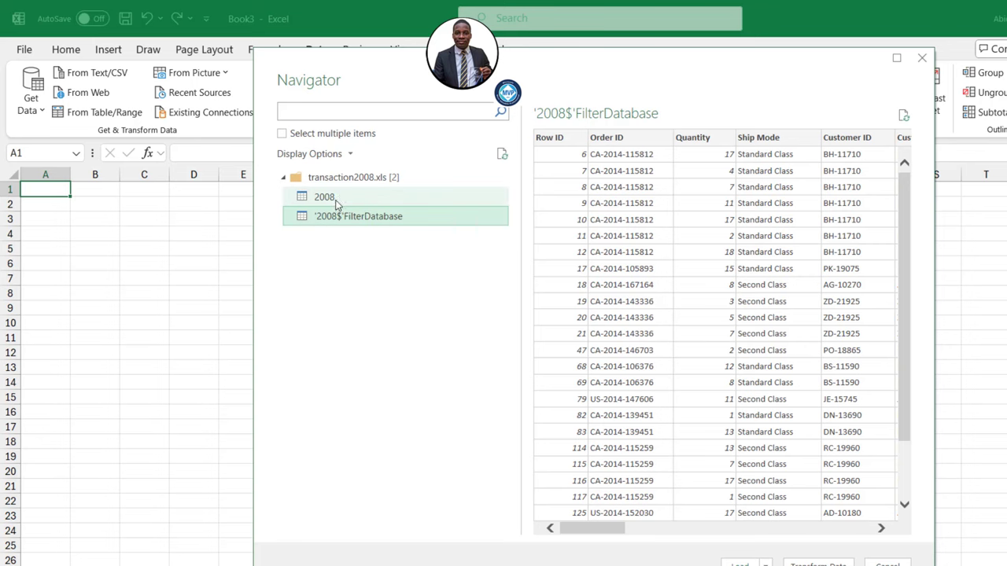
click(332, 200)
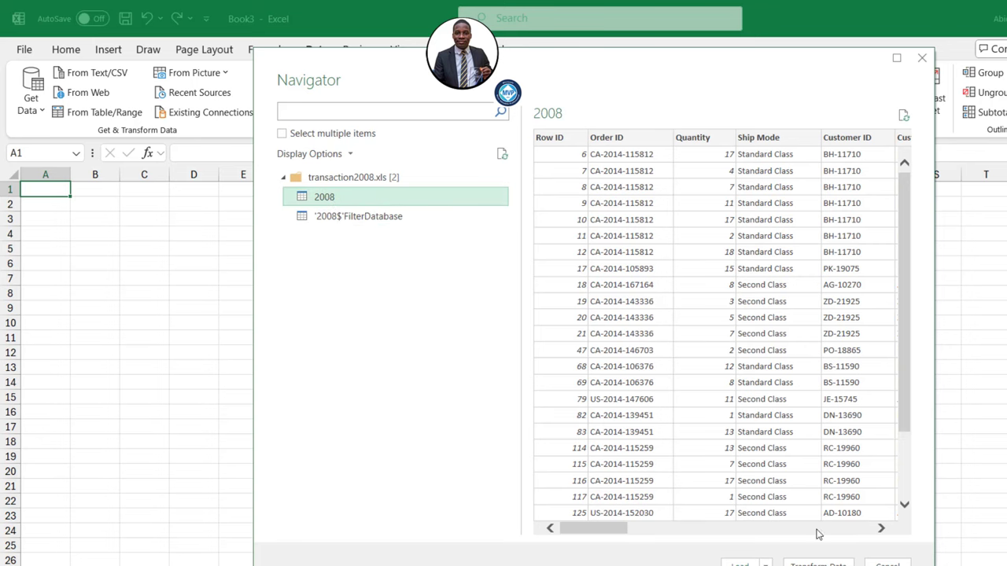
click(817, 563)
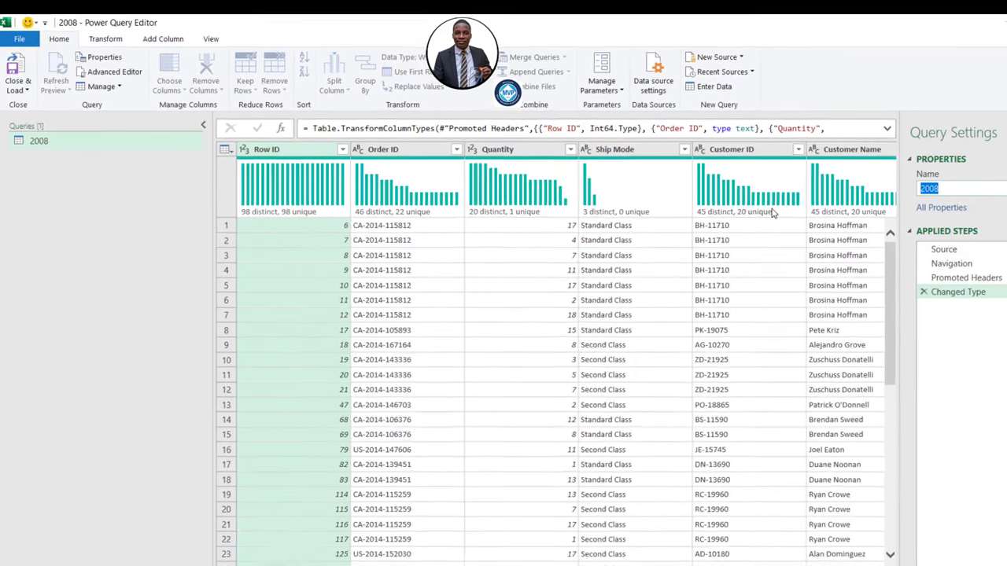
text(BasedFile)
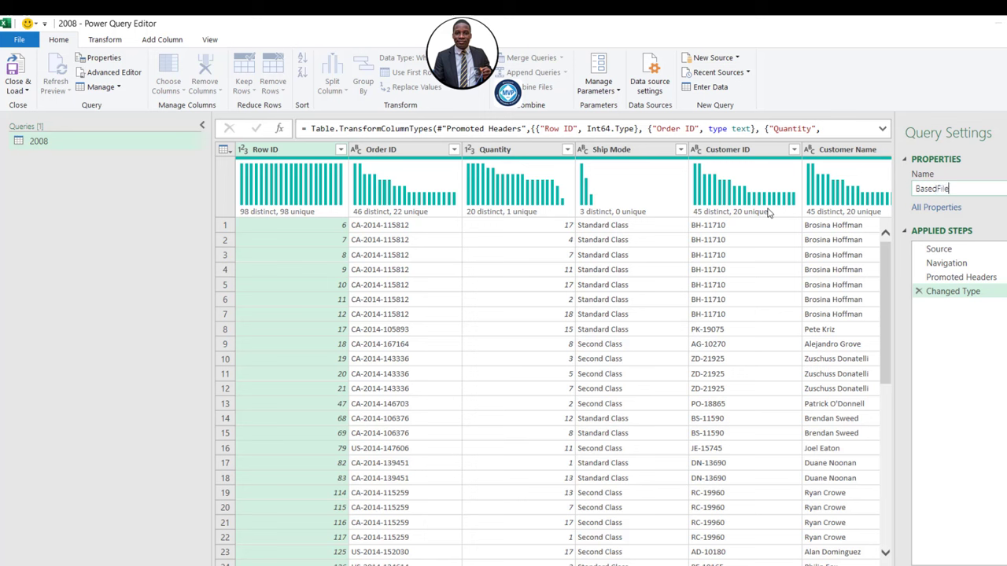
key(Return)
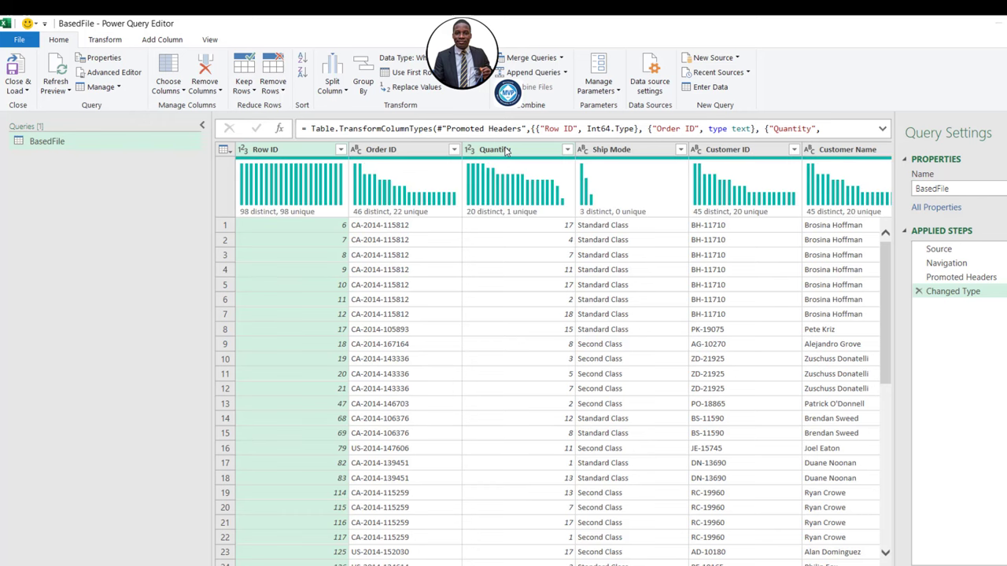
Move the Quantity column to the end of the BasedFile table
right_click(506, 151)
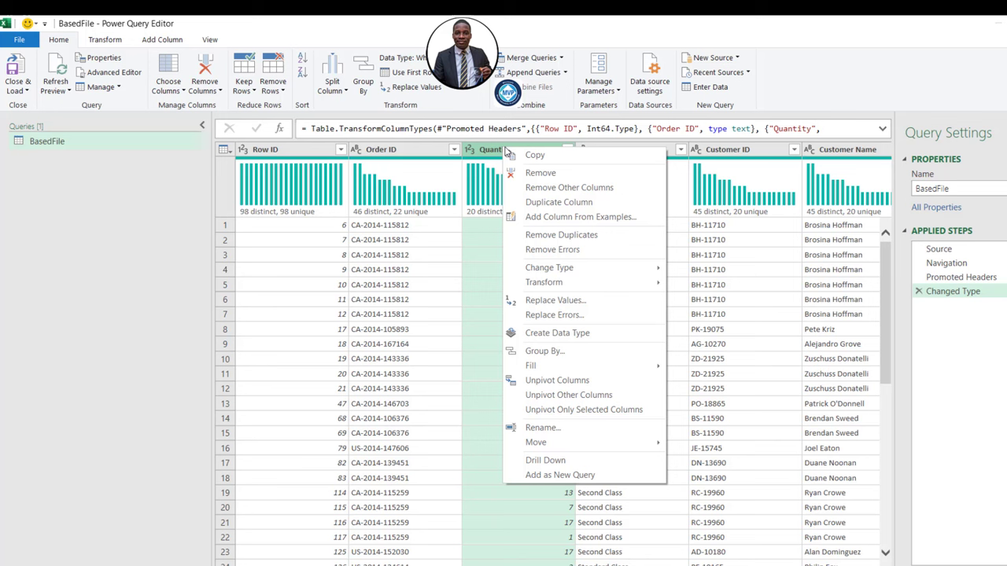
mouse_move(587, 443)
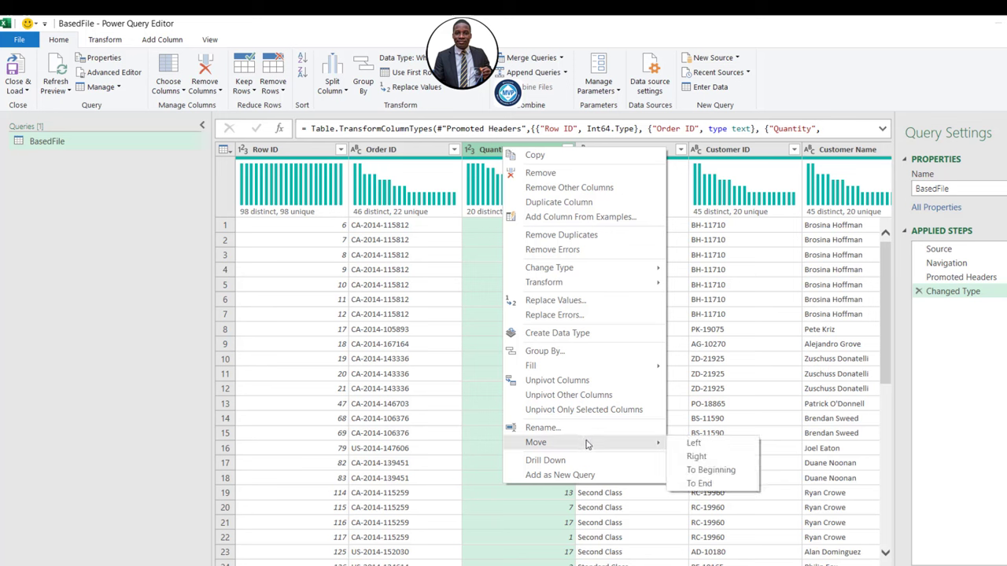
click(694, 485)
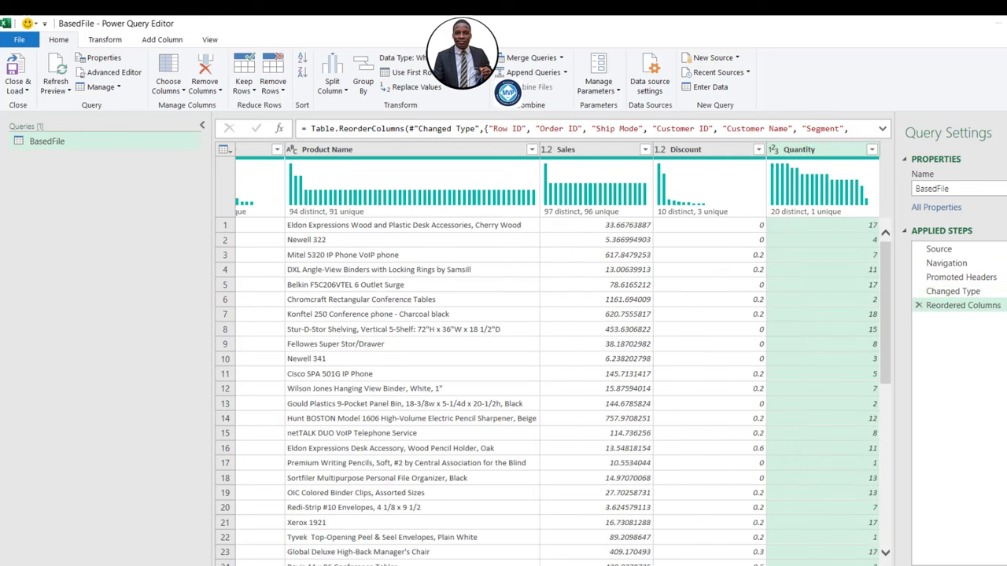
Move the Profit column to the end of the BasedFile table, after Quantity
scroll(551, 354, left, 10)
scroll(483, 561, left, 10)
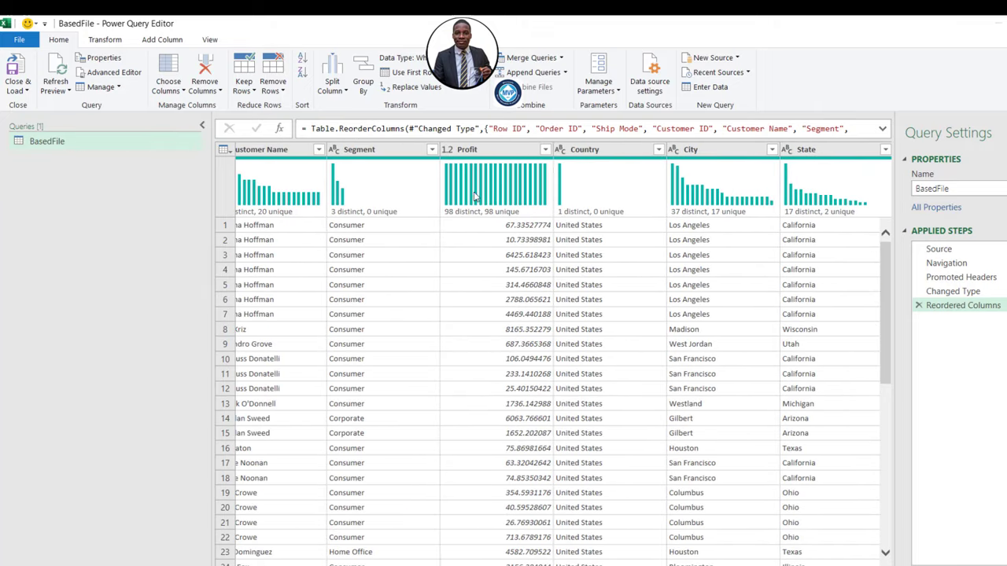
right_click(495, 156)
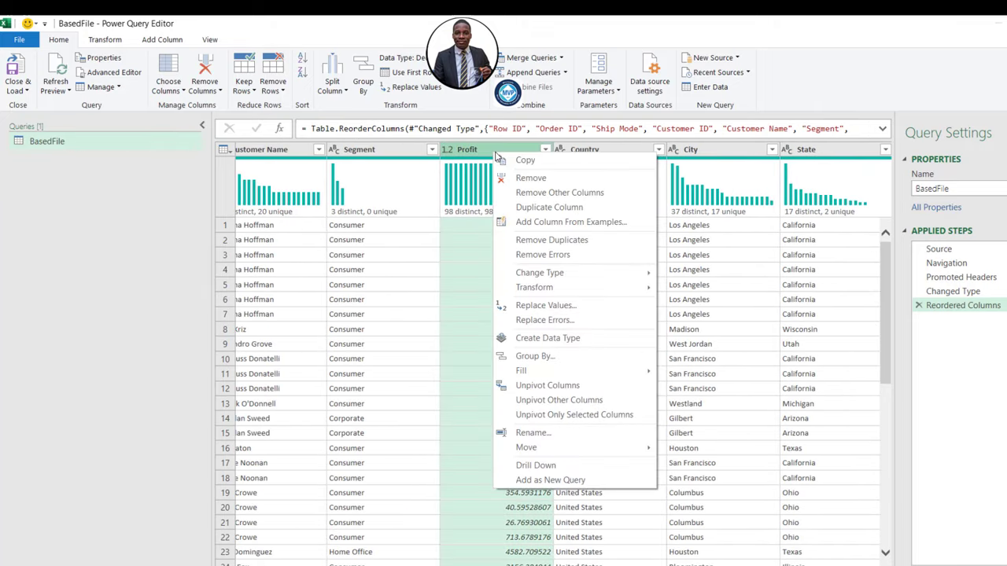
mouse_move(579, 454)
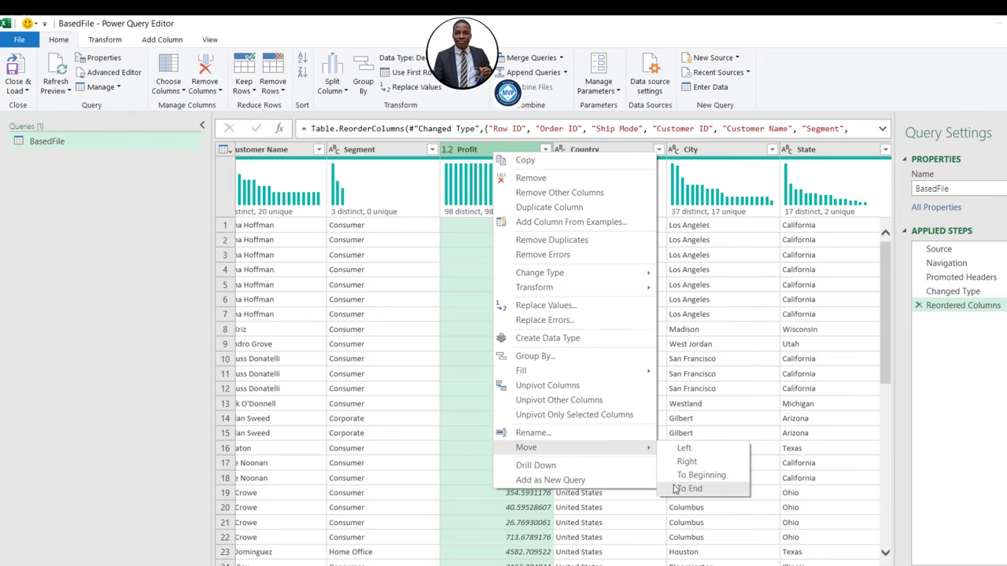
click(680, 489)
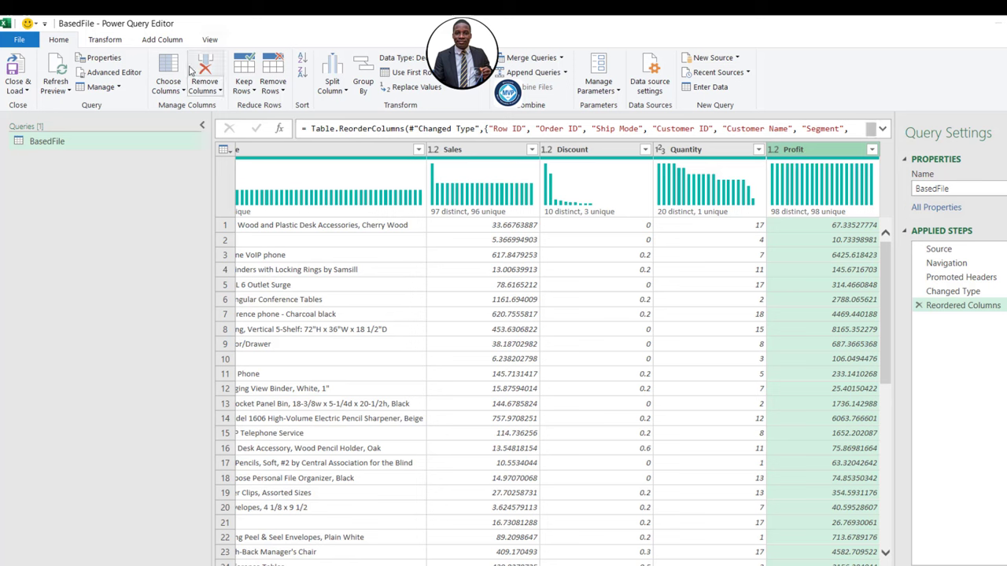
Duplicate the BasedFile query and rename the copy as UDF_Function
right_click(75, 143)
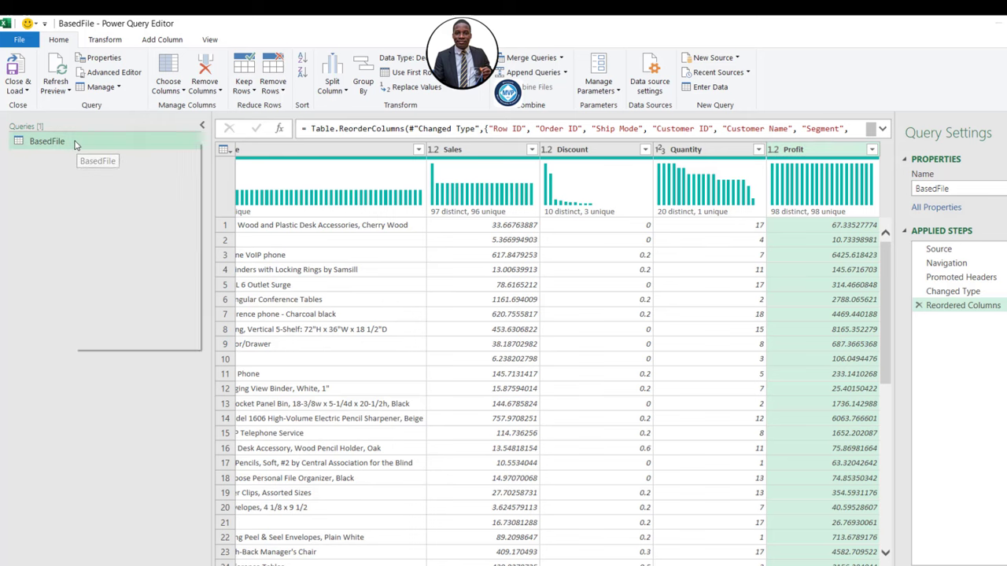
click(113, 215)
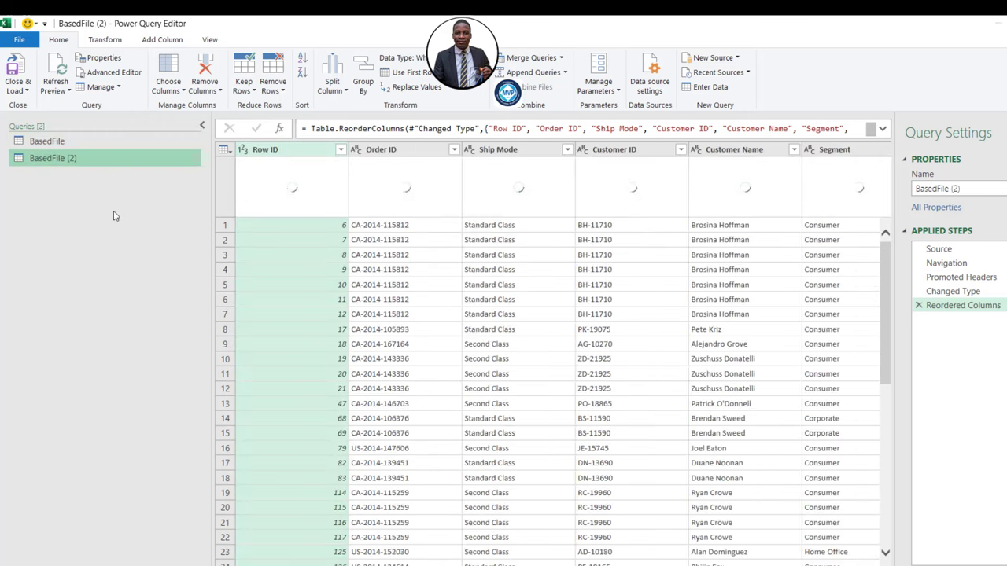
right_click(85, 163)
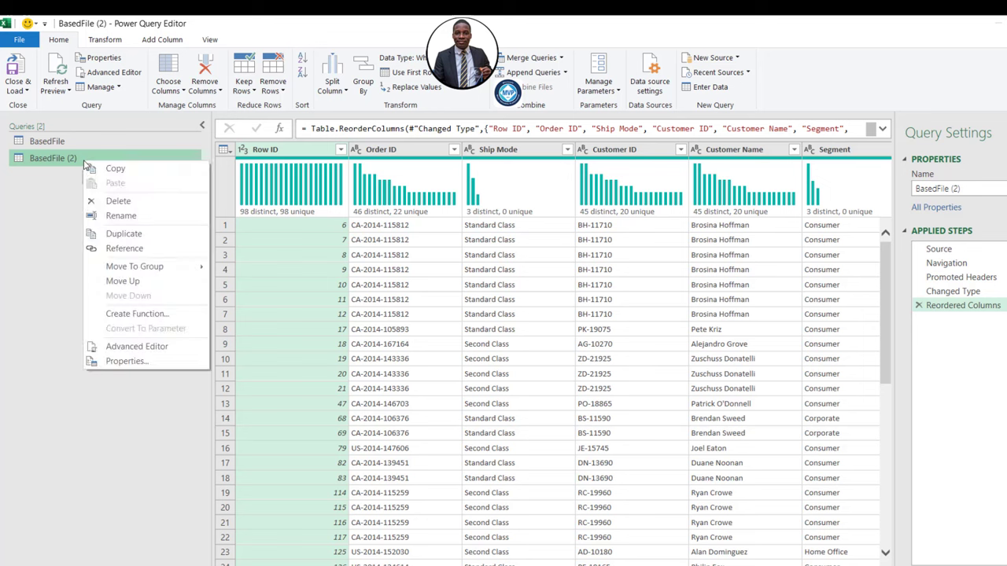
click(119, 220)
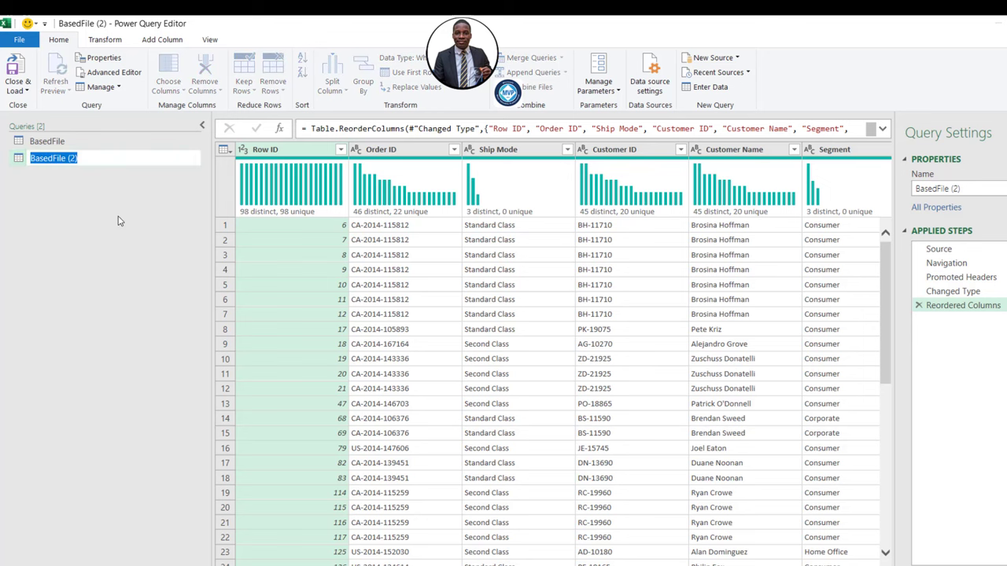
text(UDF_Function)
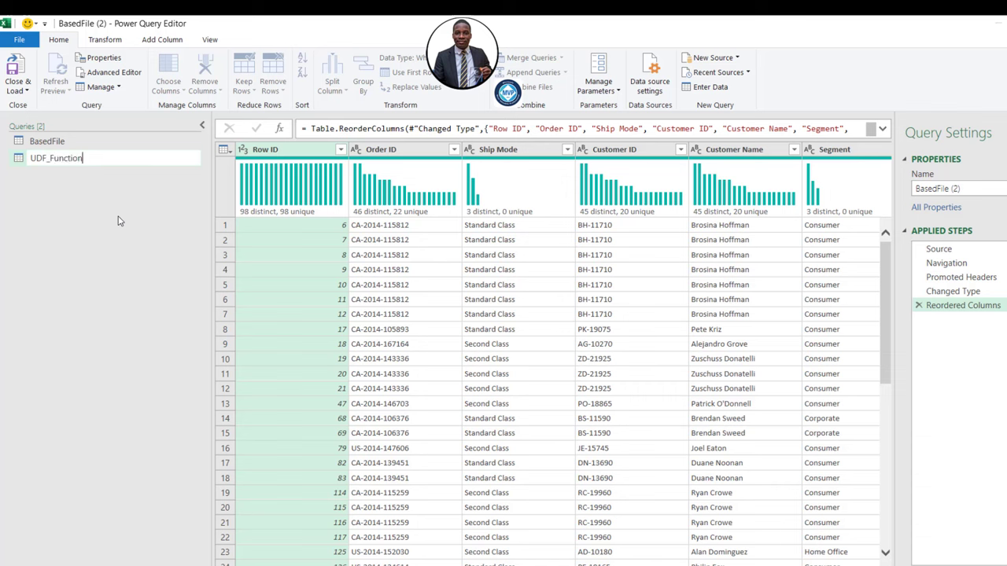
key(Return)
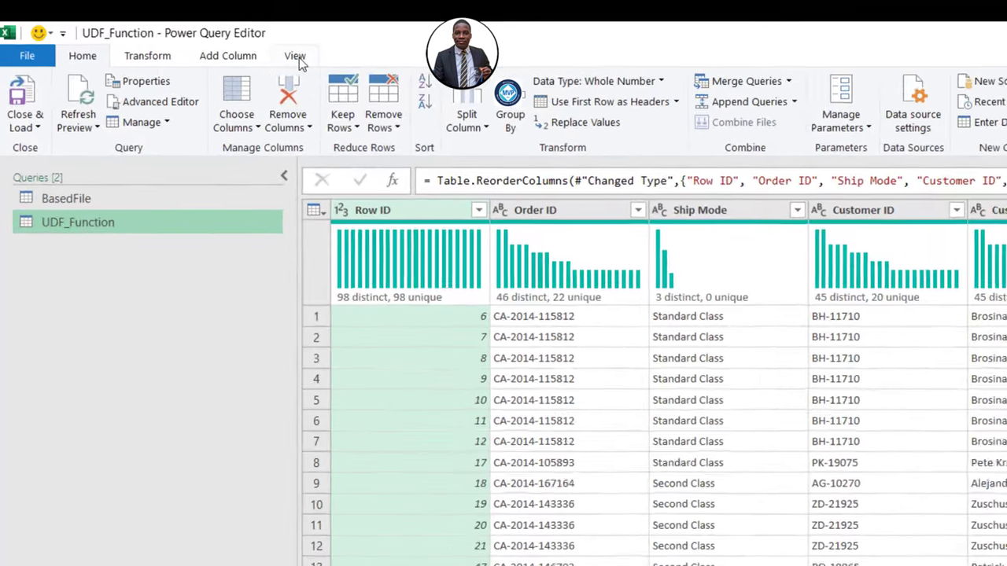
Open the UDF_Function query's M code and delete the Source line and the #"1" navigation line
click(209, 39)
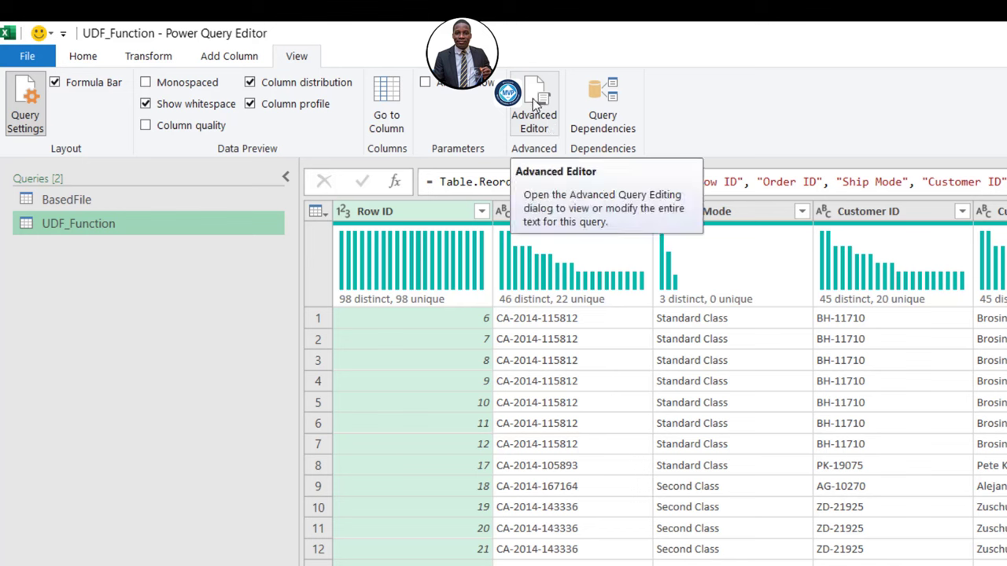
right_click(159, 223)
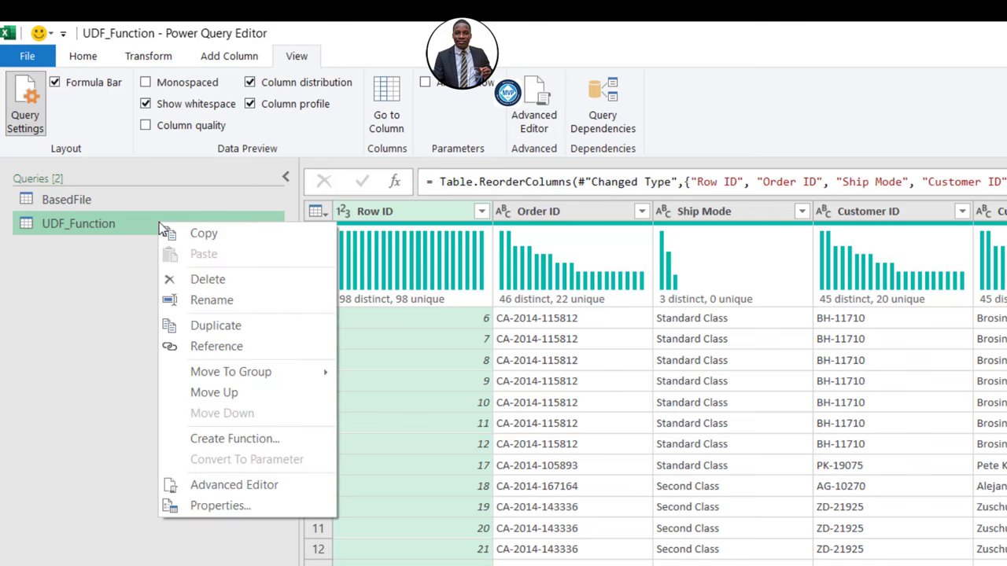
click(281, 485)
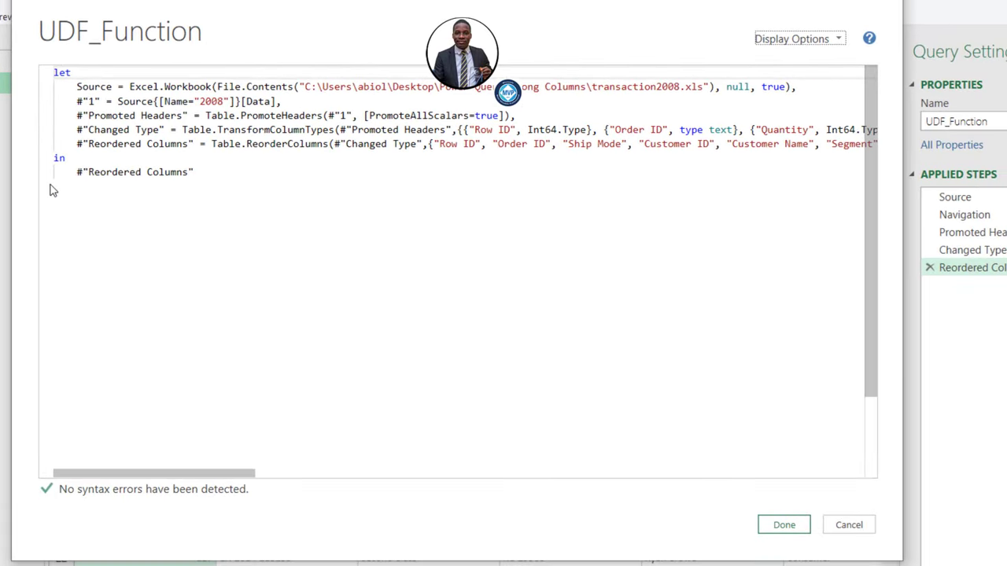
drag(401, 154, 107, 101)
click(225, 115)
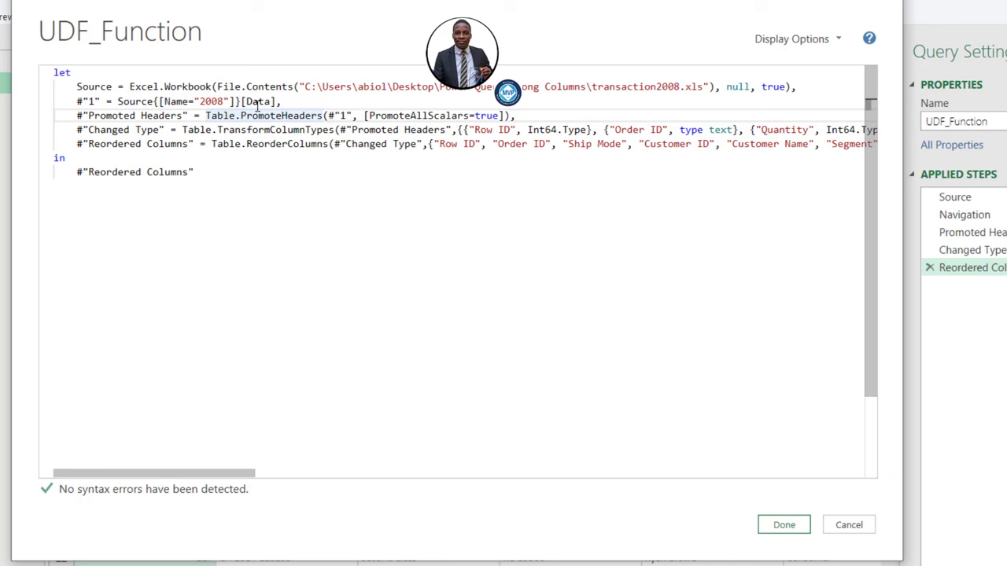
drag(283, 101, 76, 86)
key(Delete)
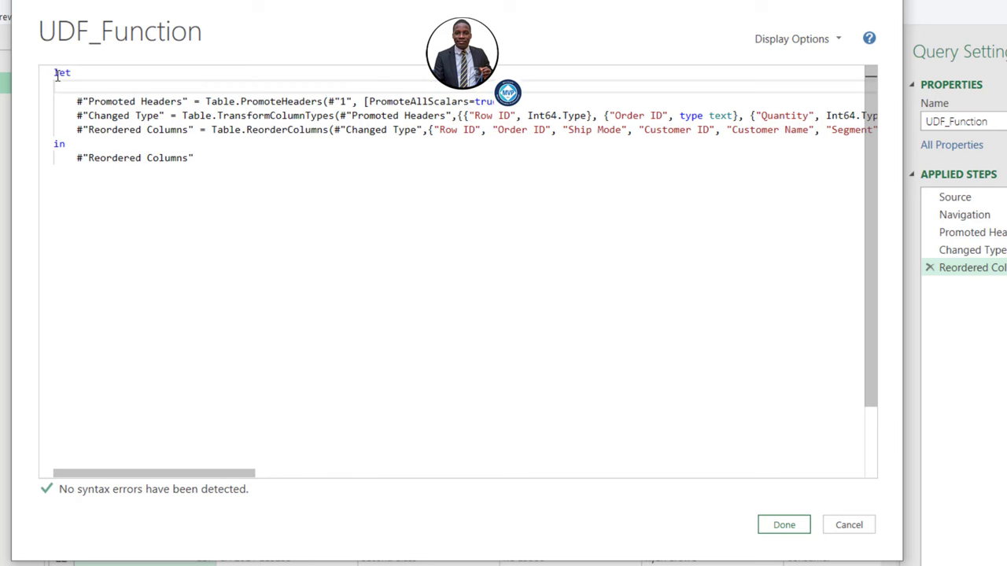
Add the function header (mySpecialFunction) => above the let statement, separated by a blank line
click(54, 72)
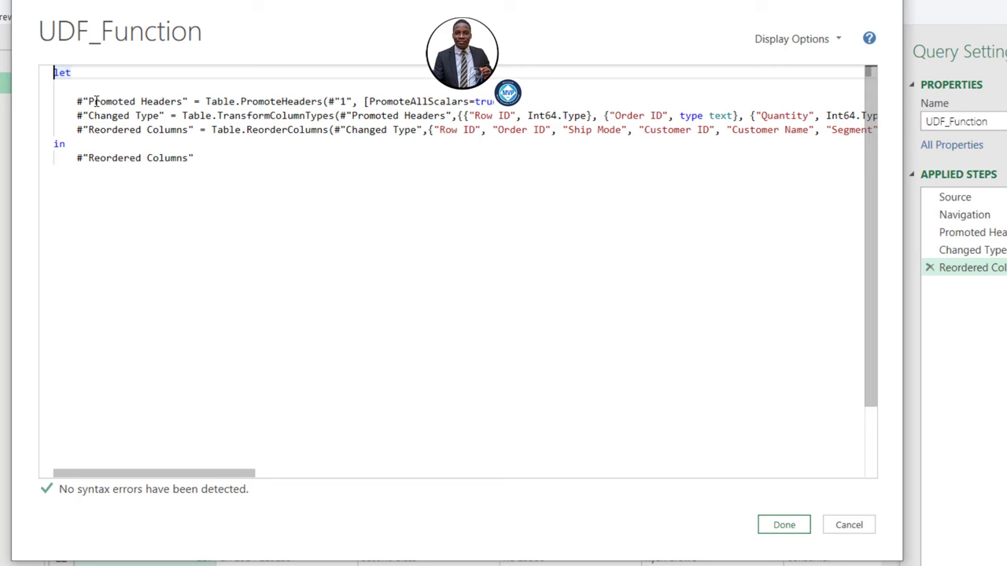
key(Return)
key(Return)
key(Up)
key(Up)
text(()
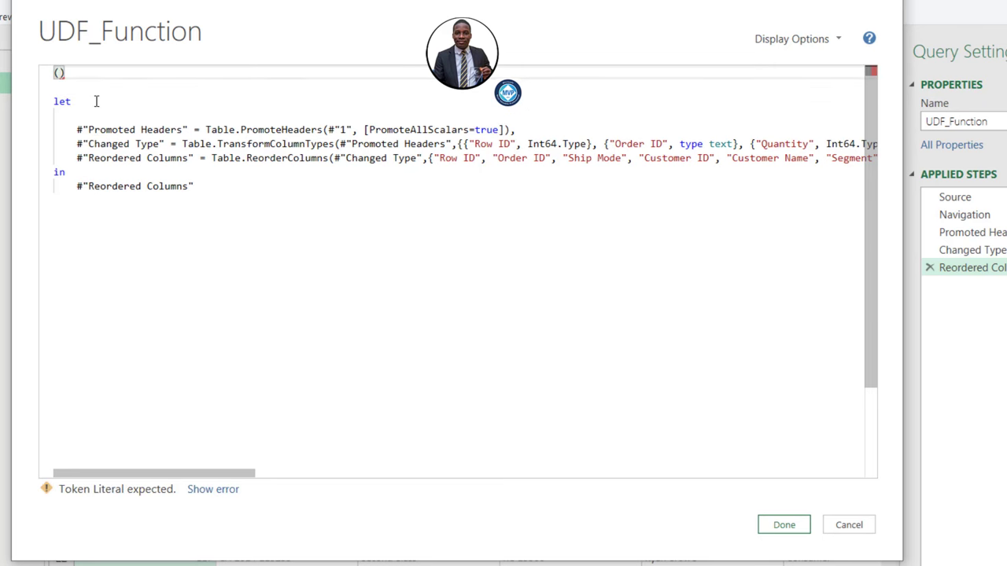
text(mySpecialFunction)
key(End)
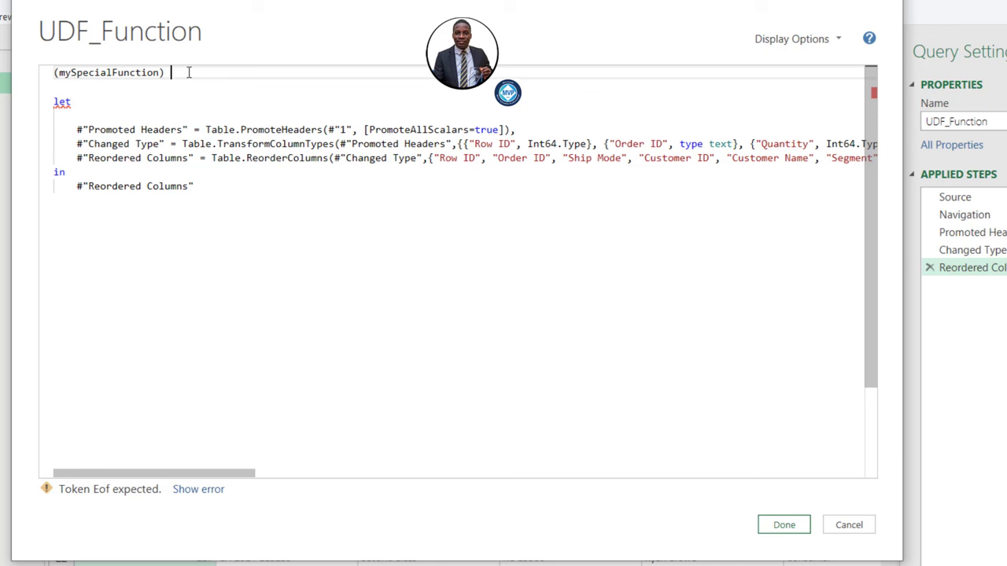
text(=>)
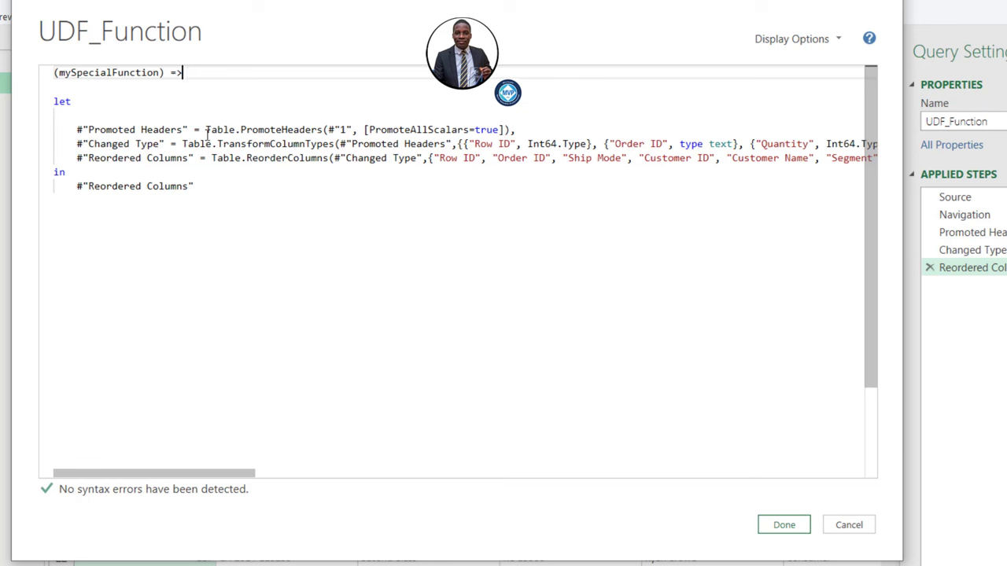
Replace #"1" with mySpecialFunction in the Table.PromoteHeaders expression and save the query as a function
mouse_move(241, 132)
click(347, 130)
drag(343, 130, 328, 130)
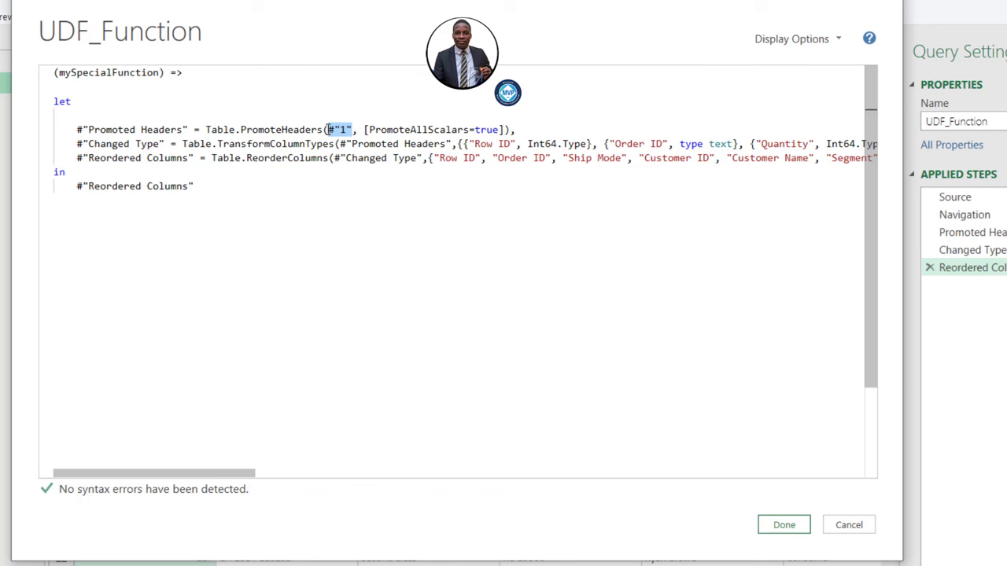
key(Delete)
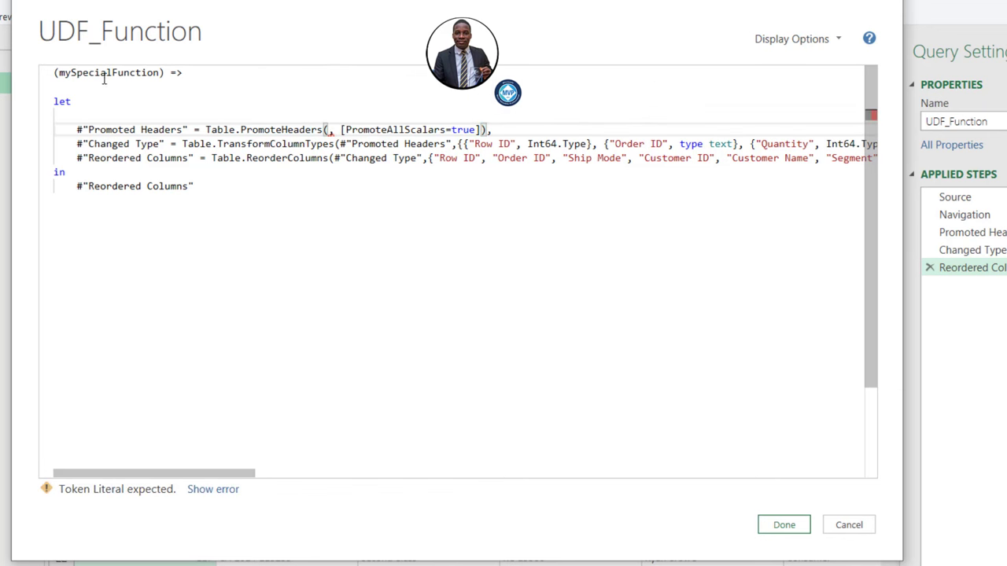
text(my)
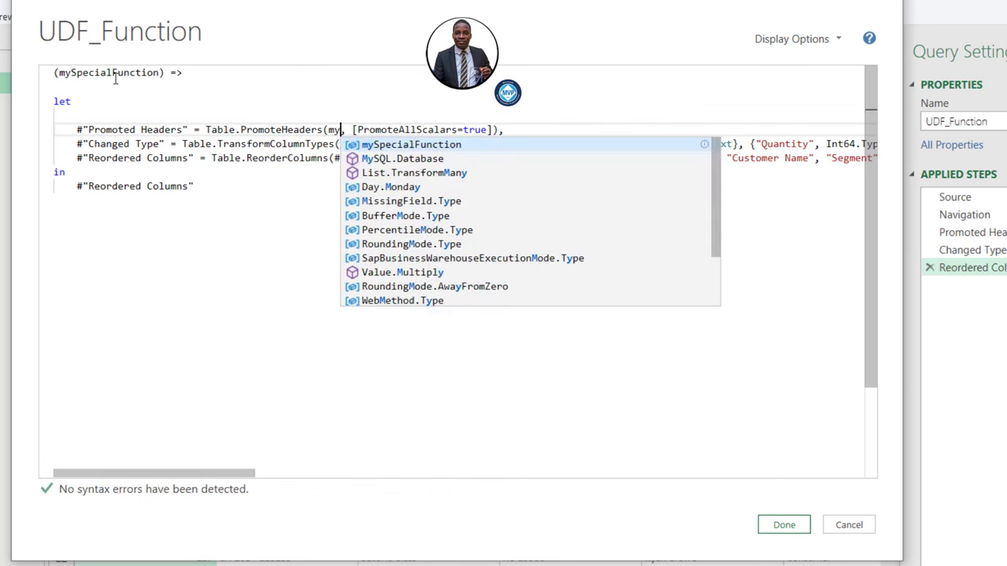
click(366, 148)
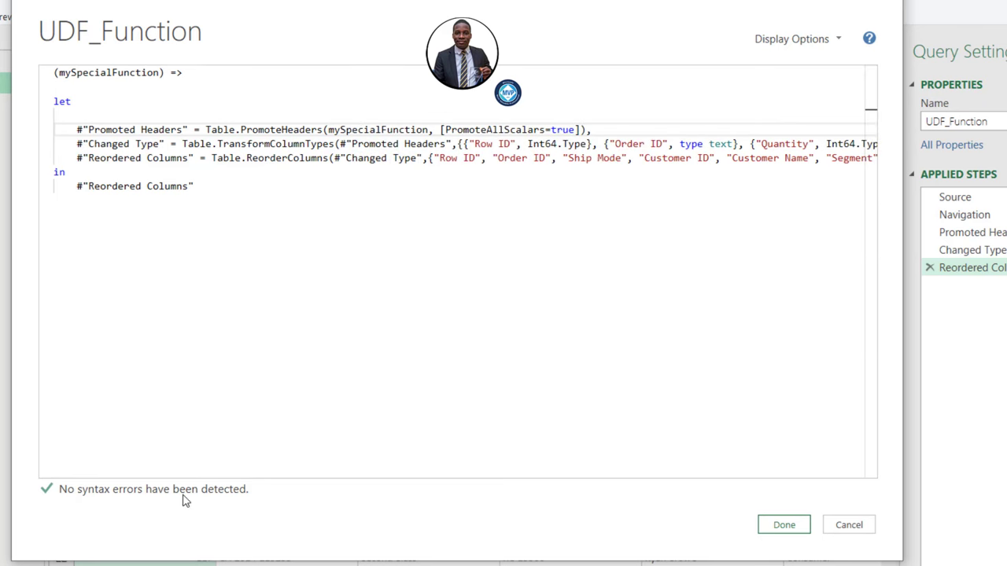
click(789, 527)
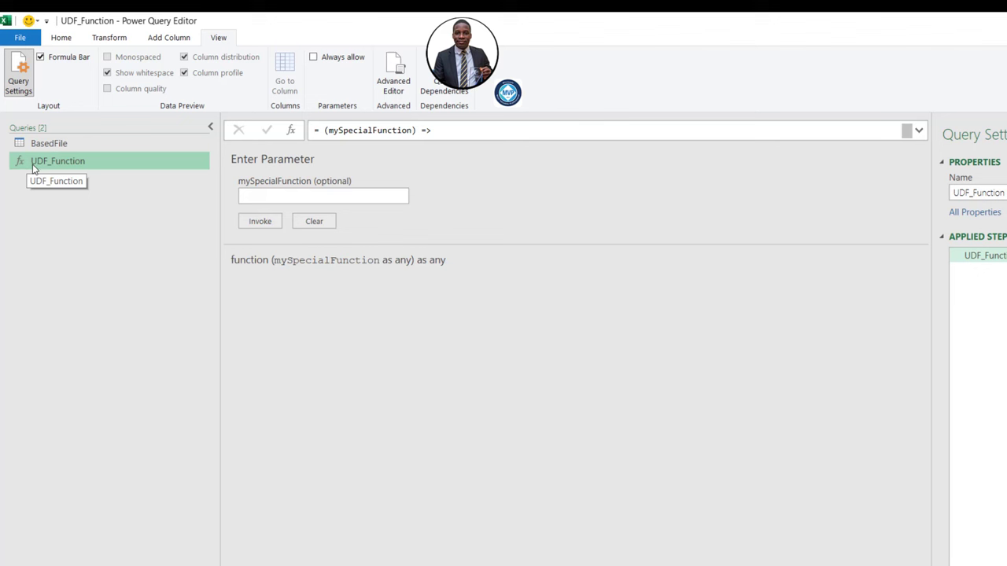
Connect to the folder "transactiona 2008 to 2010 for re-ordering" as a new source and load its file list for transformation
click(63, 38)
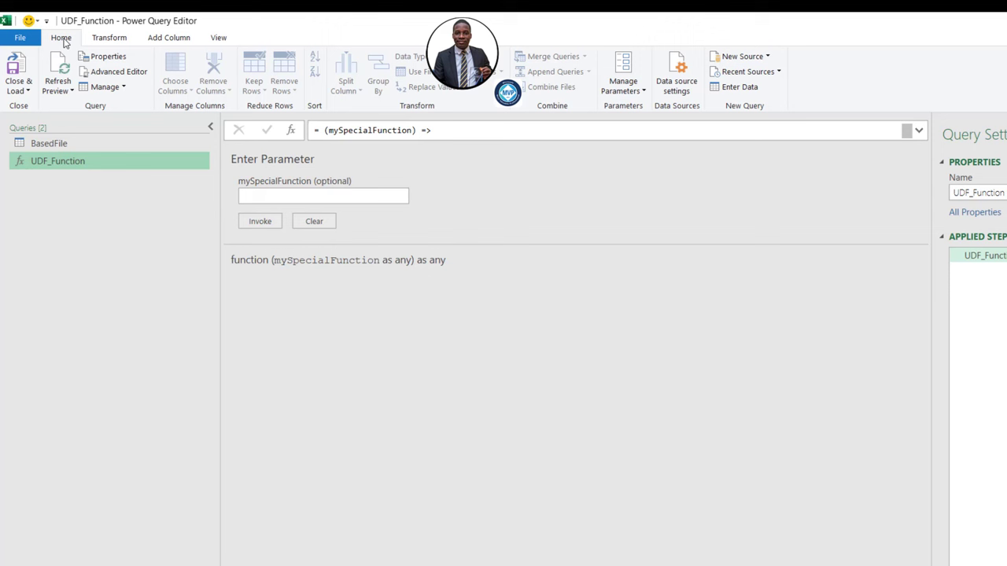
click(744, 58)
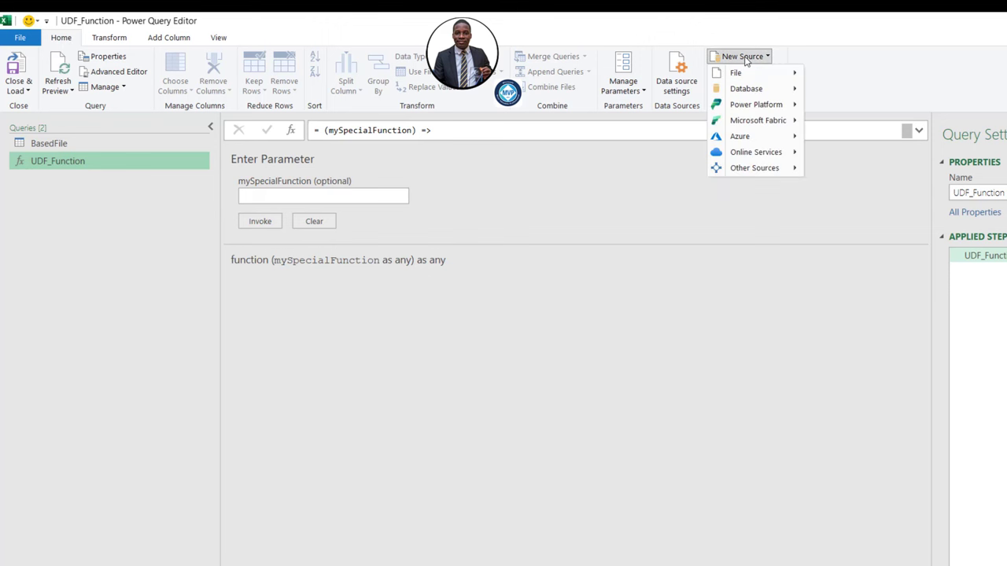
mouse_move(765, 77)
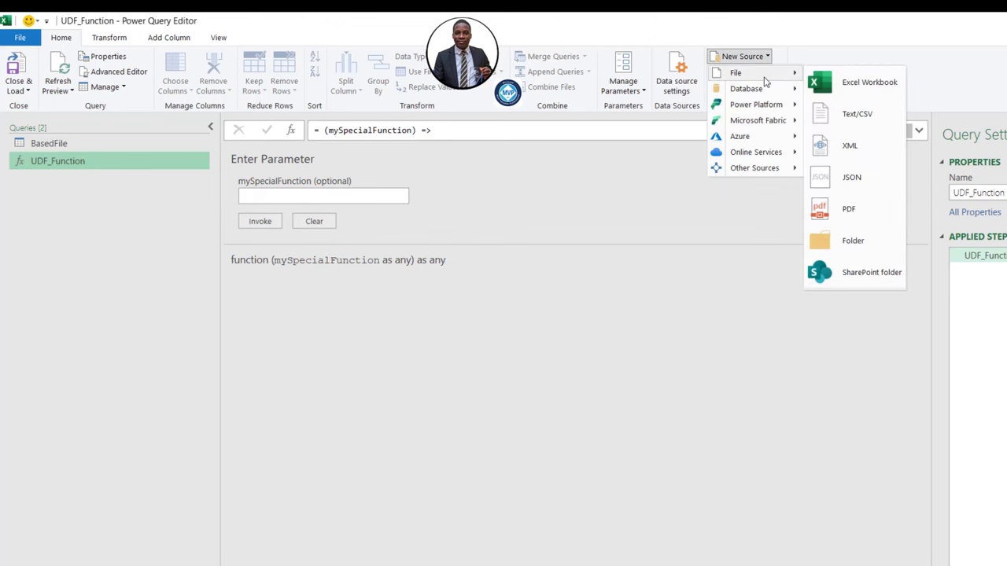
click(859, 238)
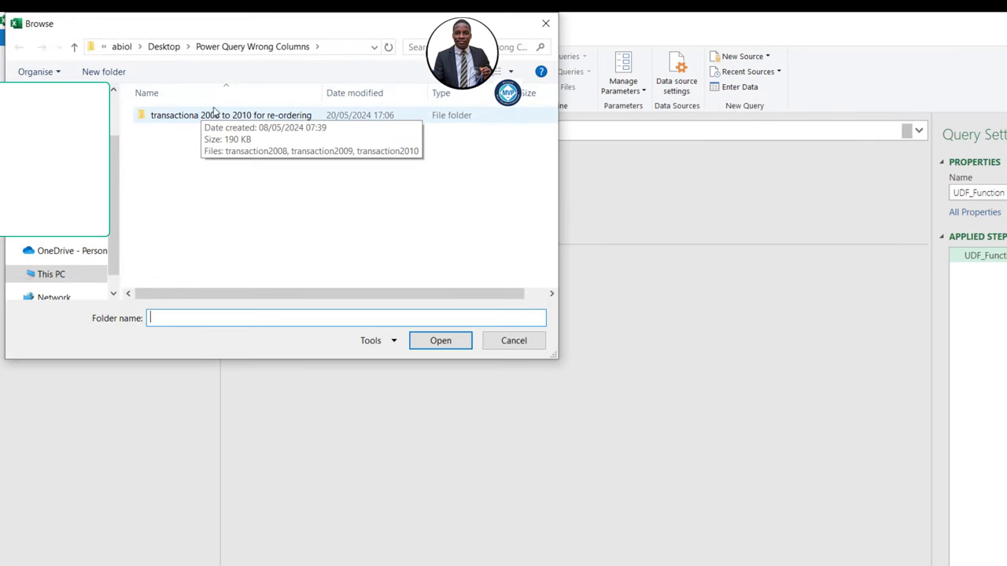
click(248, 117)
double_click(248, 116)
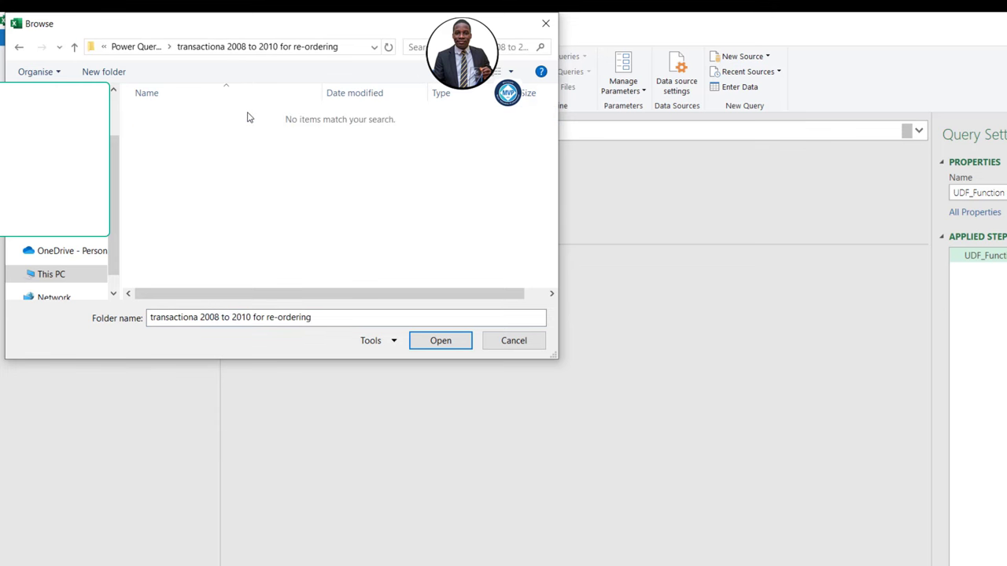
click(434, 344)
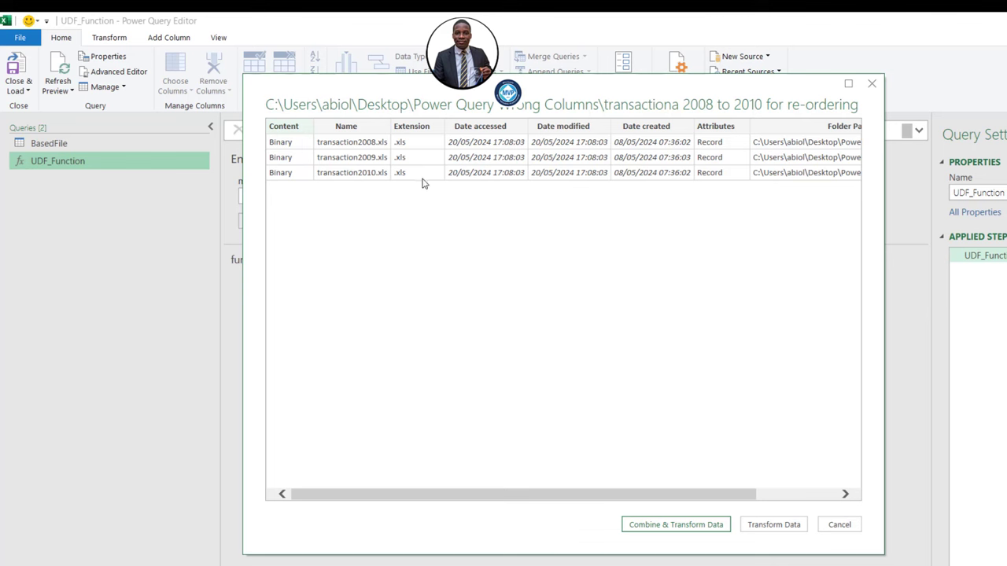
click(771, 527)
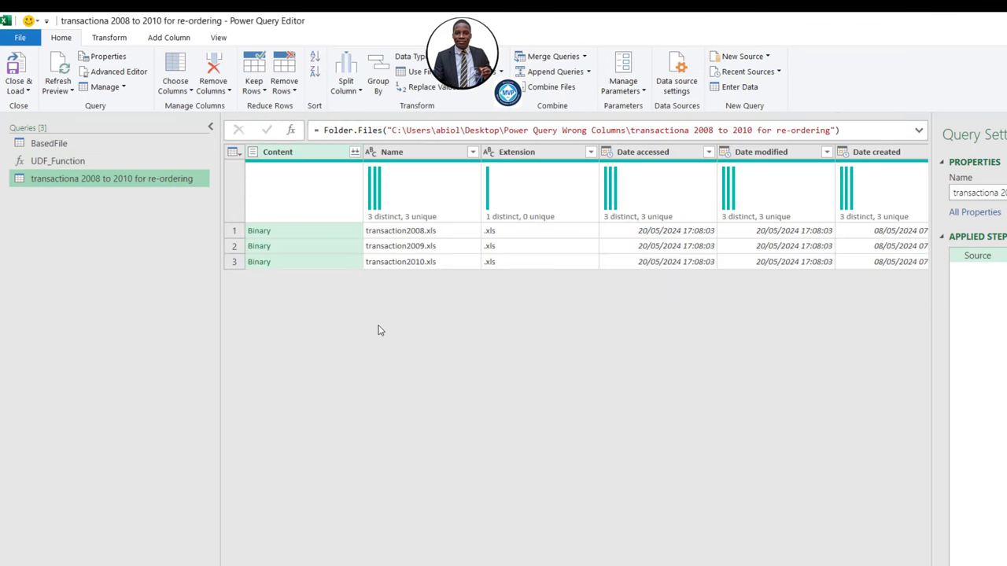
Remove all columns except Content from the folder query
click(332, 228)
click(422, 148)
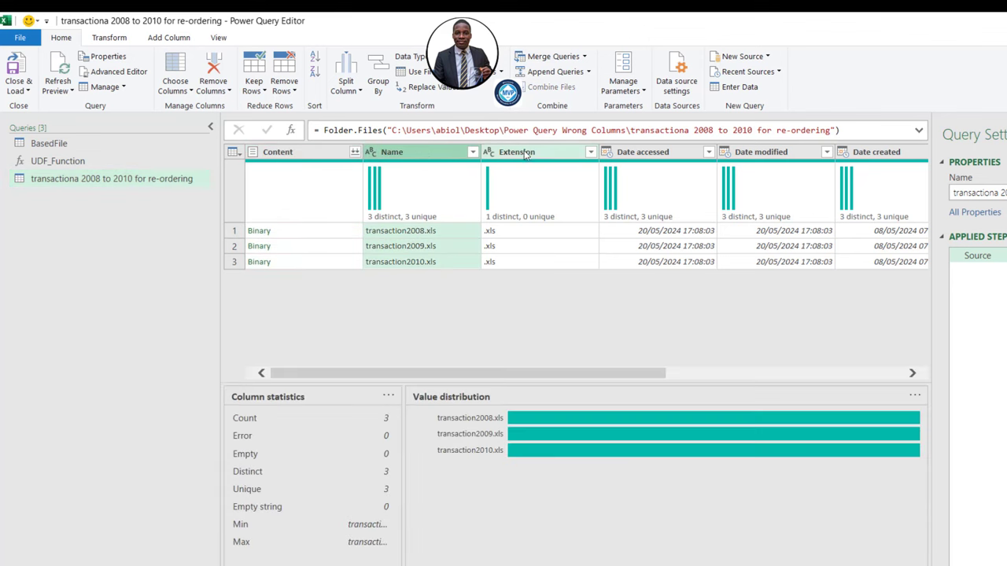
click(519, 155)
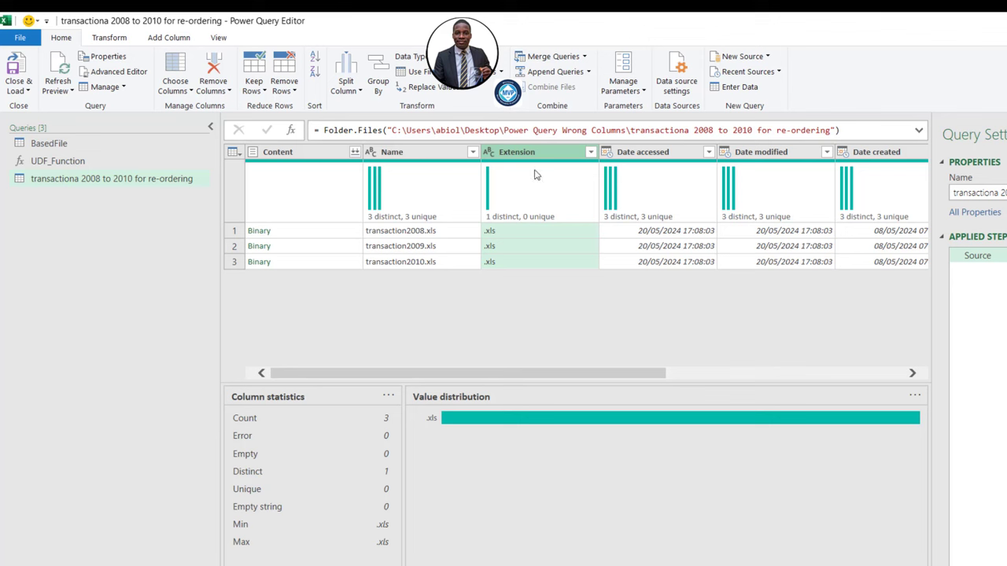
click(301, 154)
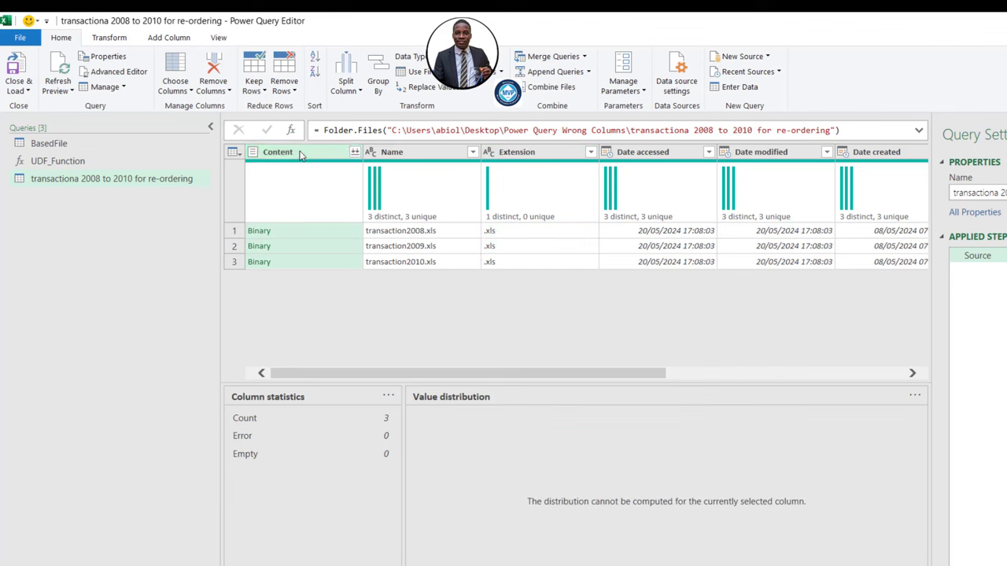
right_click(301, 154)
click(363, 196)
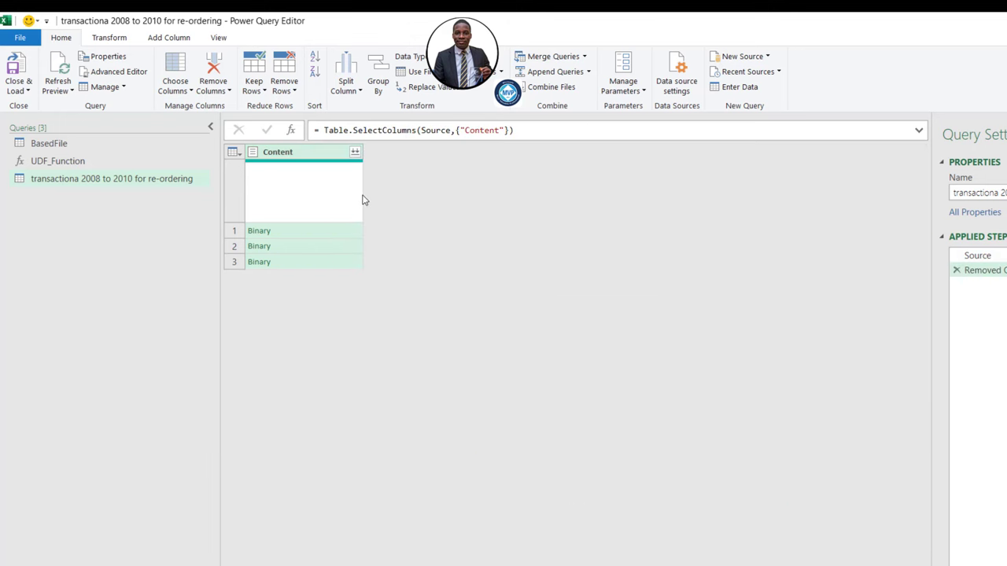
Preview each binary in the Content column to check which transaction workbook it holds
click(356, 229)
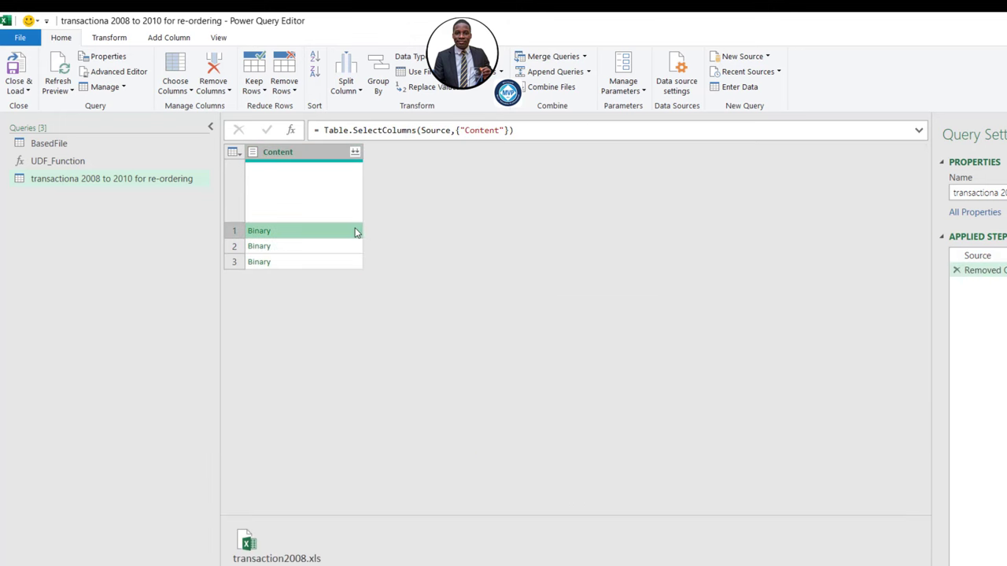
click(350, 246)
click(354, 252)
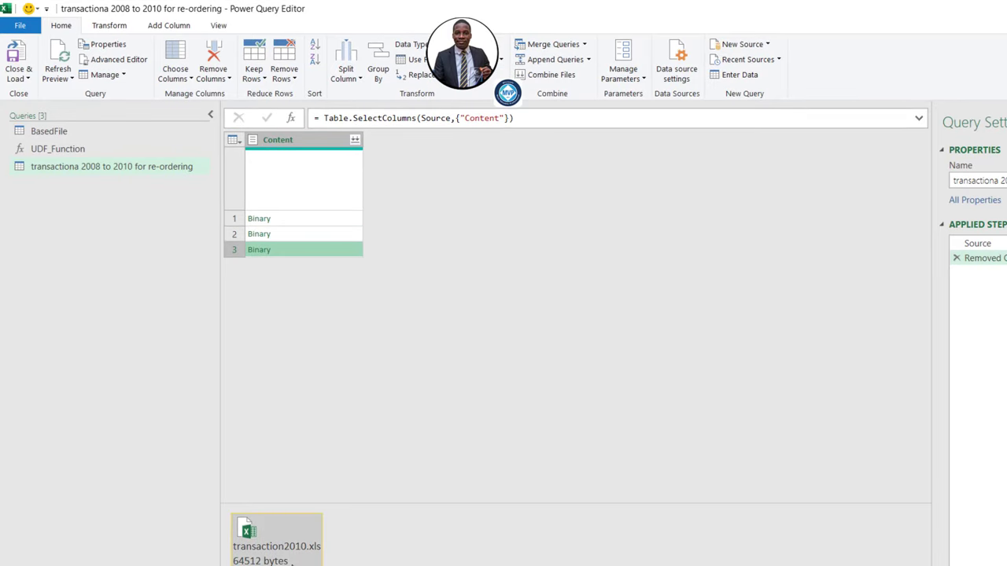
click(336, 236)
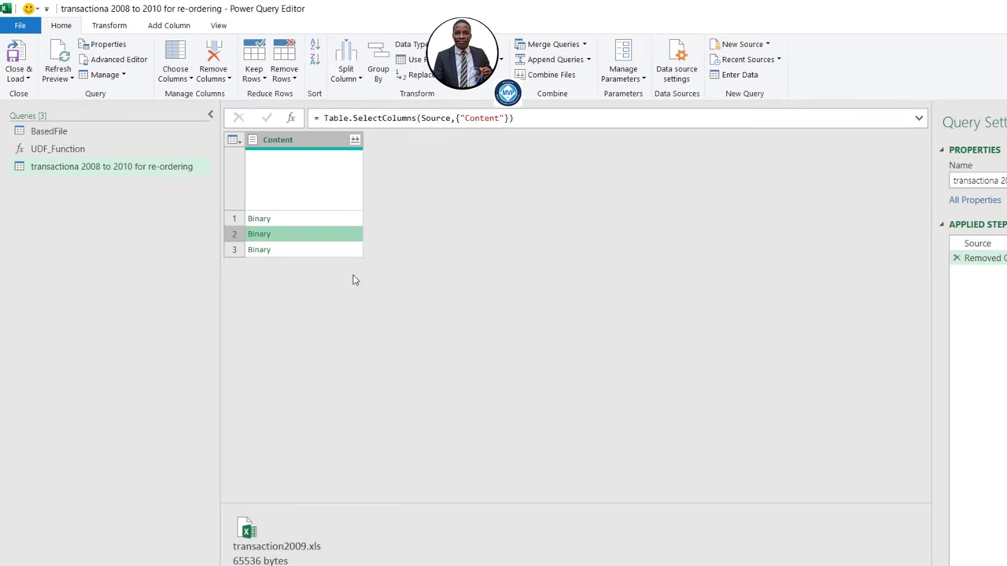
click(355, 220)
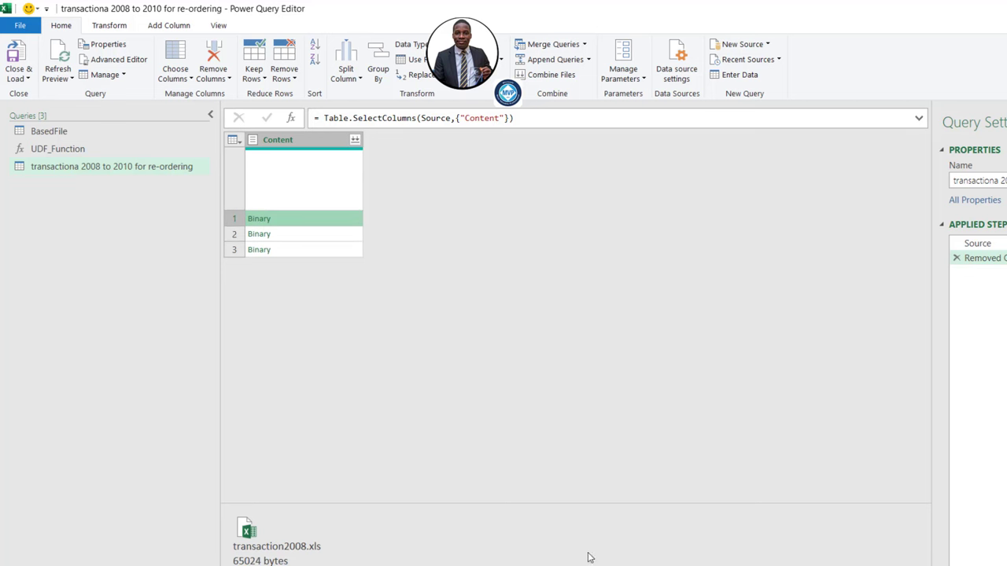
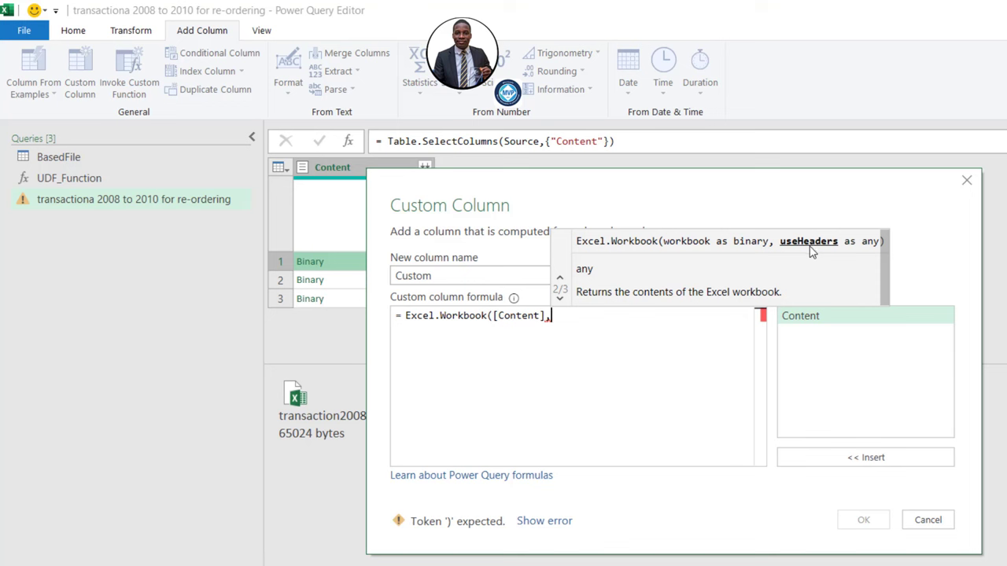
Complete the custom column formula as Excel.Workbook([Content]) without the useHeaders argument and add the column
key(BackSpace)
text())
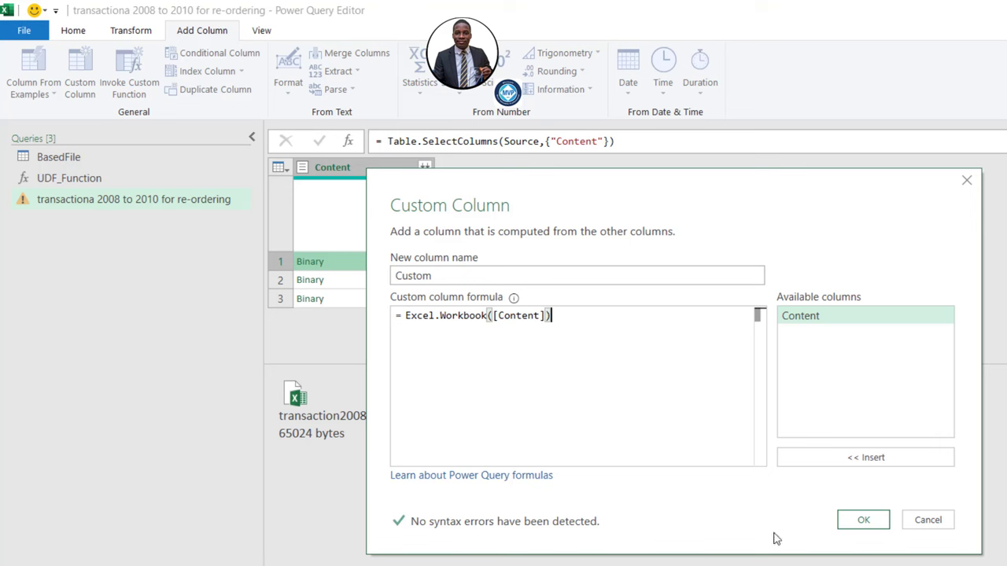
click(863, 520)
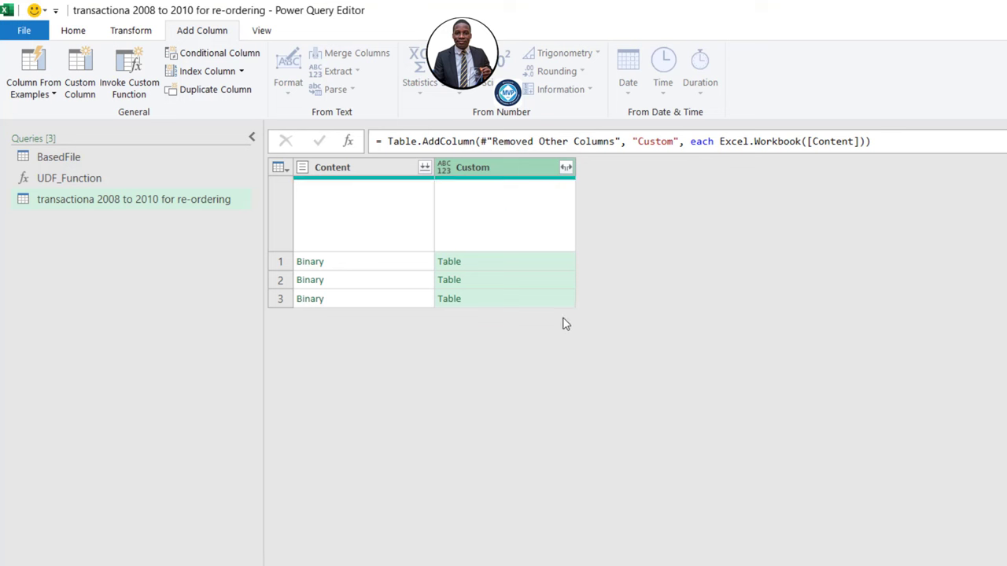
Expand the Custom column into its Name and Data fields without using the original column name as prefix
click(511, 270)
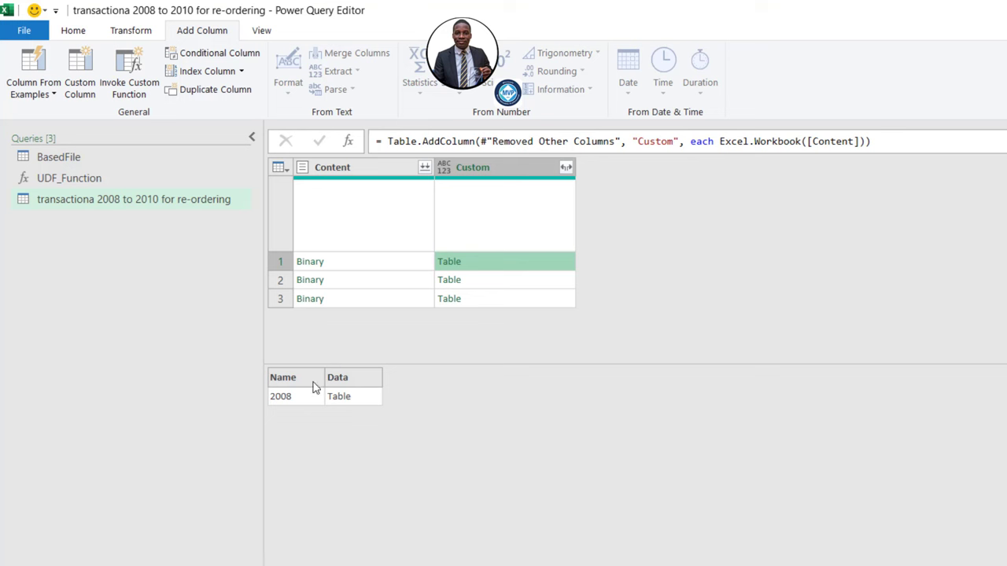
click(566, 168)
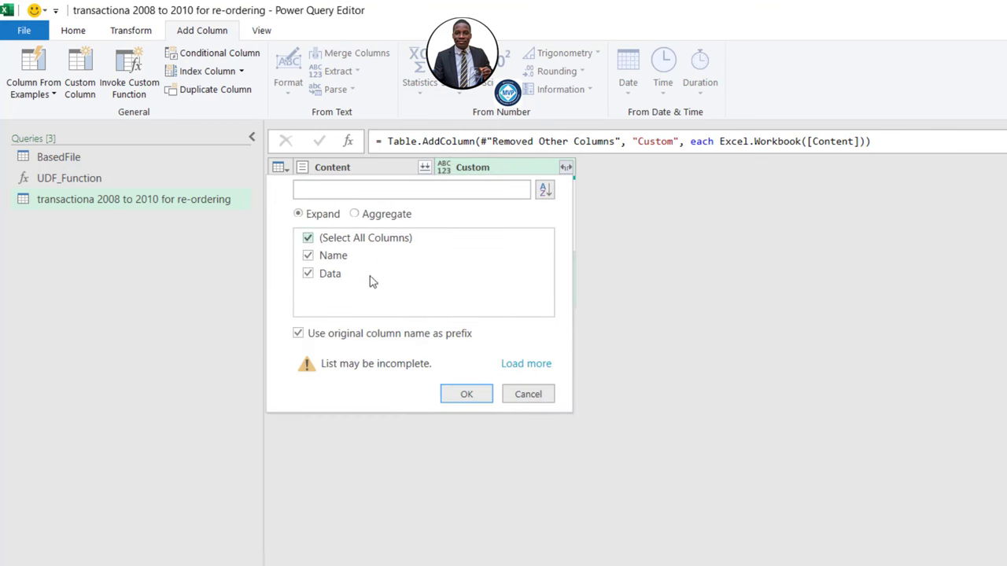
click(299, 334)
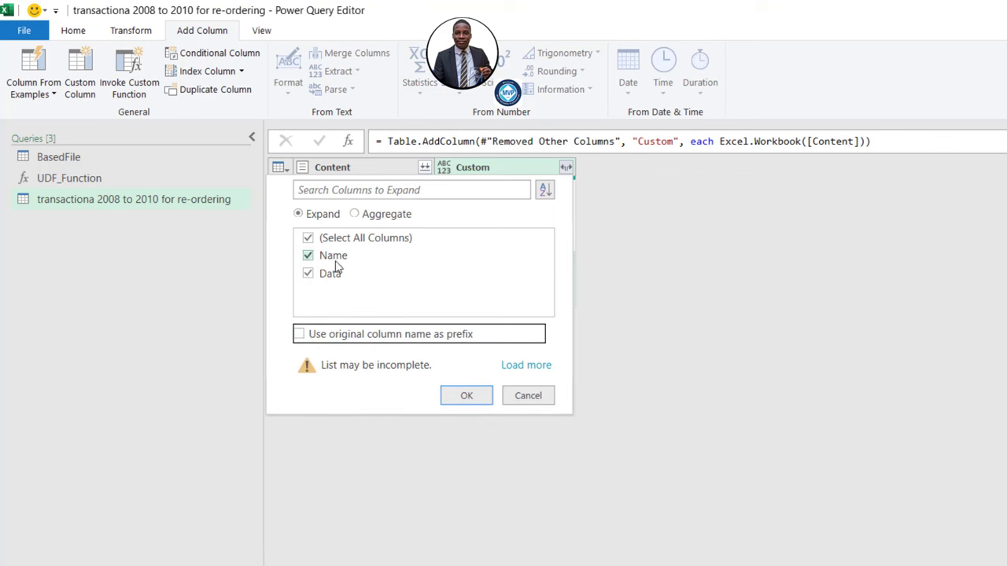
click(484, 402)
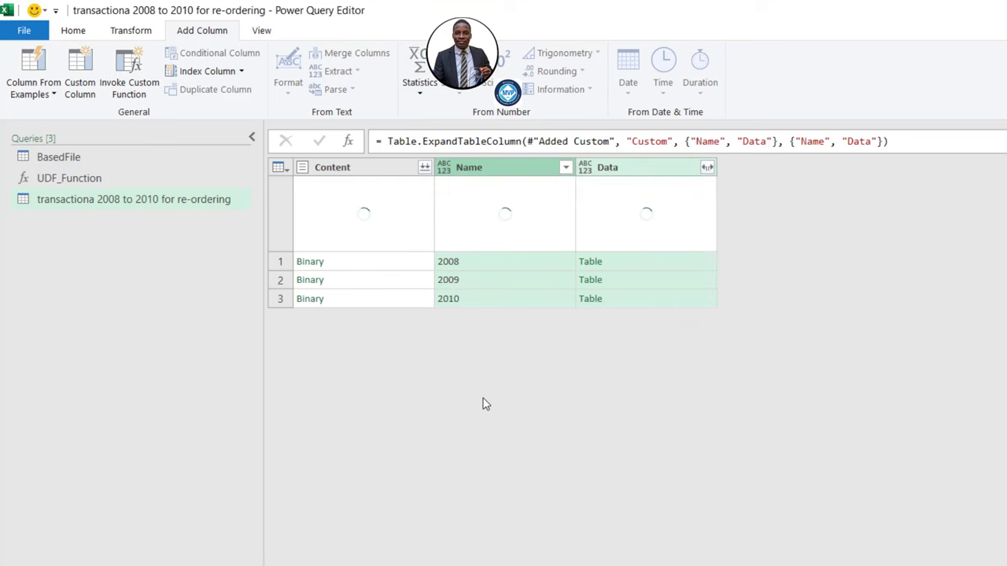
Preview the 2008, 2009 and 2010 tables in the Data column to compare their column order
click(678, 266)
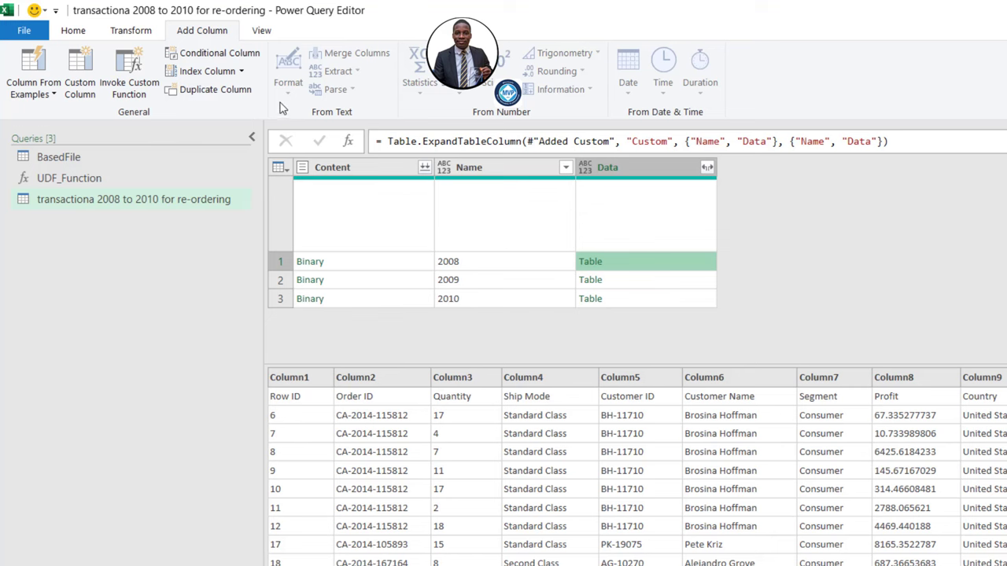
click(251, 138)
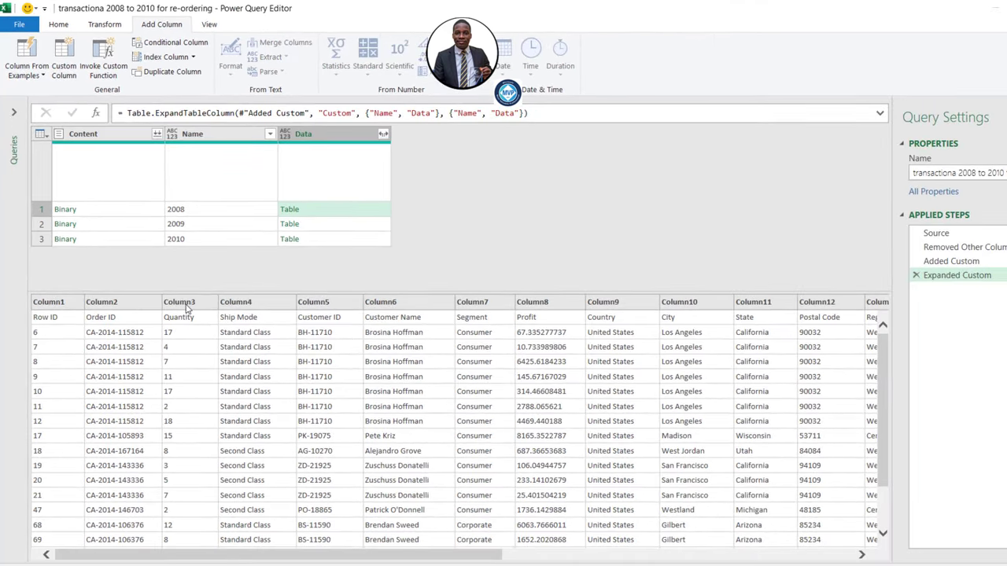
click(338, 228)
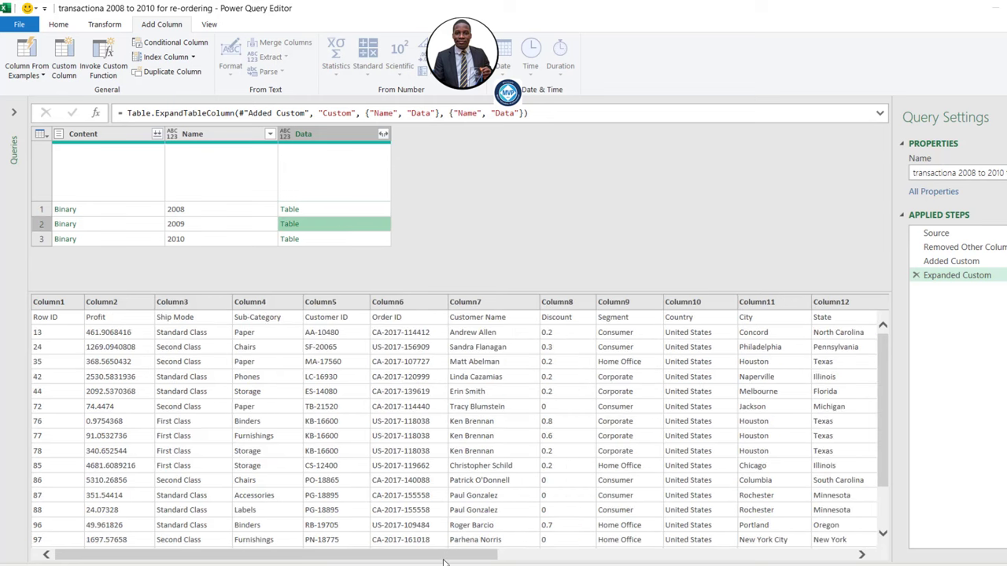
drag(443, 559, 797, 559)
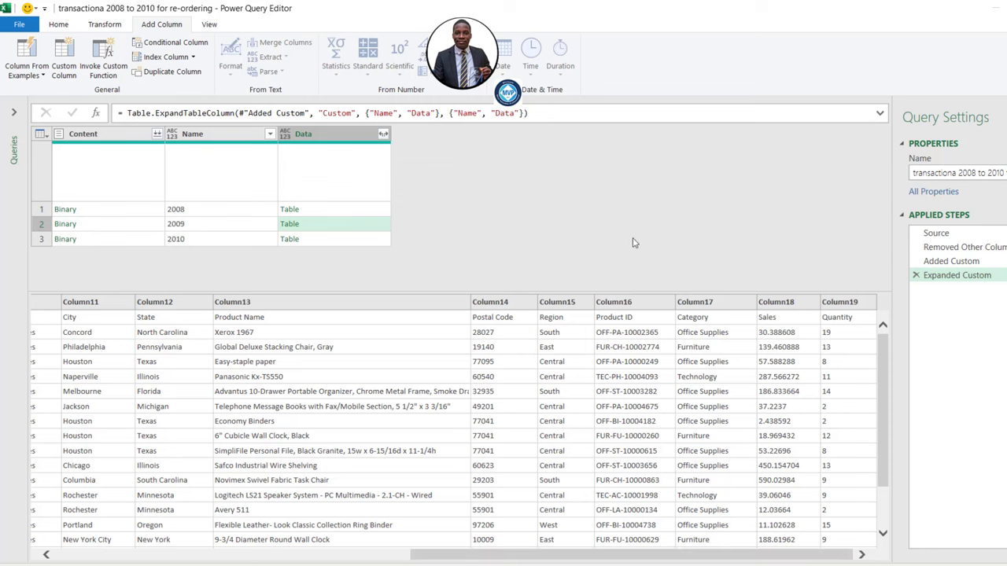
click(341, 239)
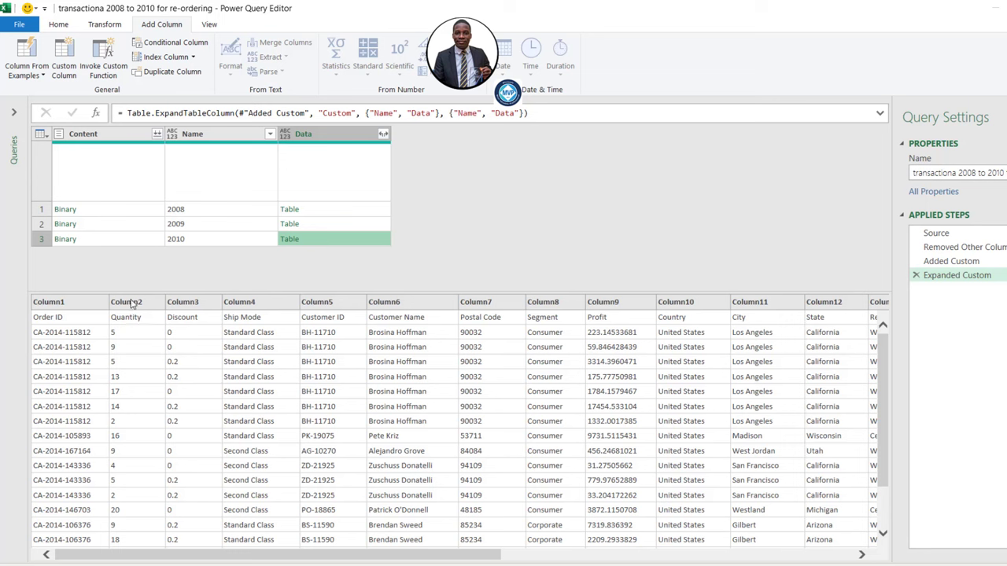
Remove the Content and Name columns from the folder query
click(101, 134)
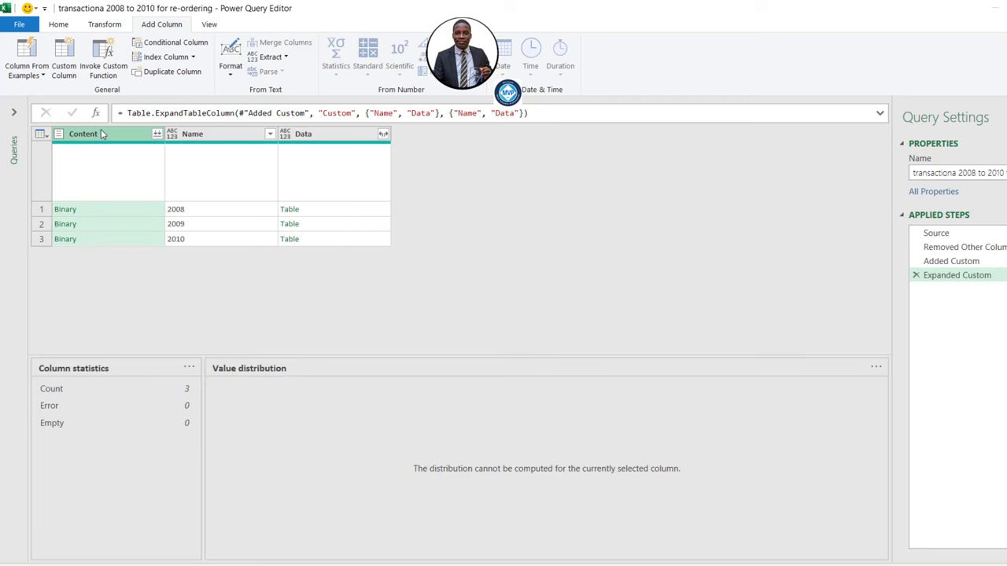
ctrl+click(204, 134)
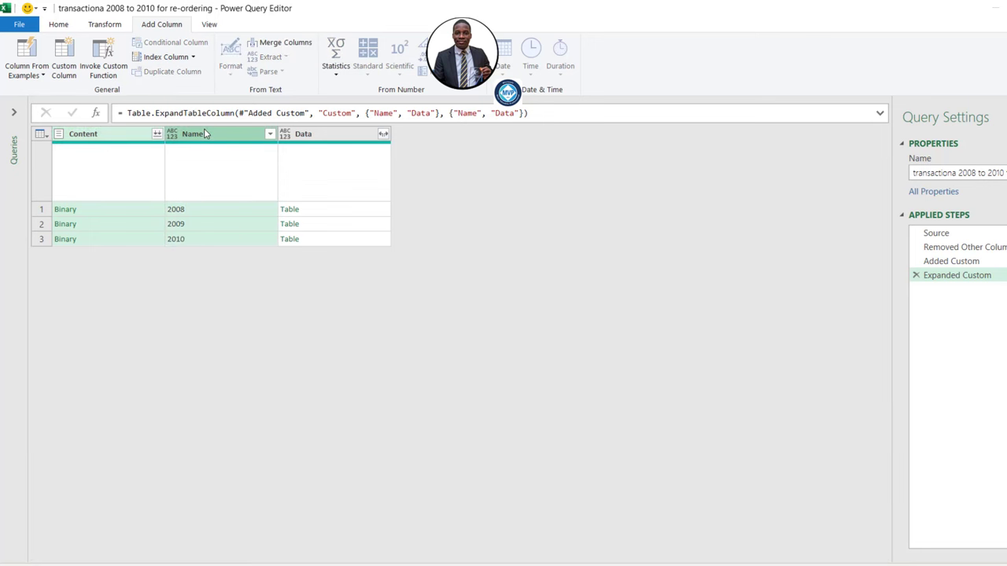
right_click(204, 130)
click(240, 155)
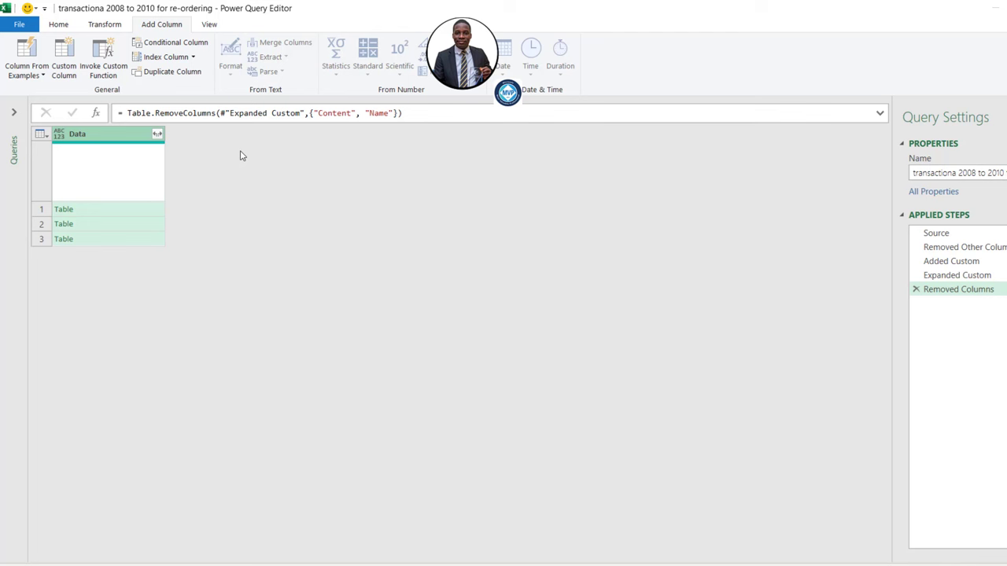
Invoke the custom function UDF_Function on the Data column, naming the new column ReorderedColumns
click(13, 113)
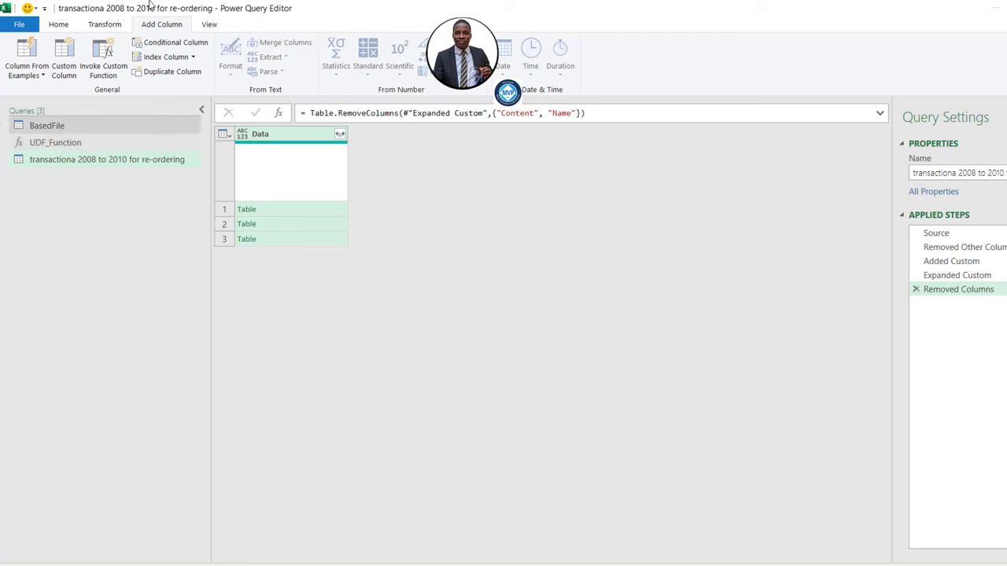
click(103, 57)
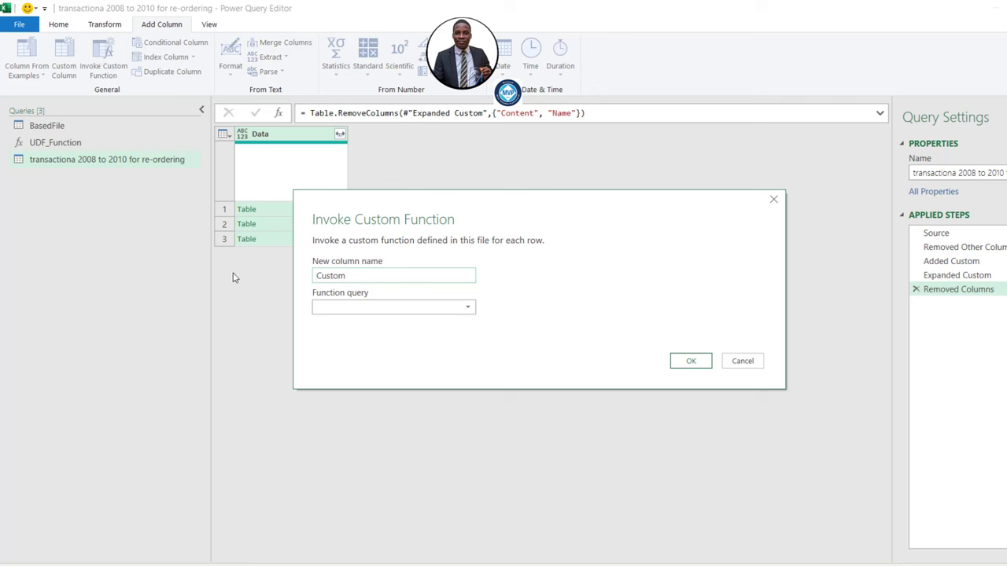
key(ctrl+a)
text(Rep)
click(391, 307)
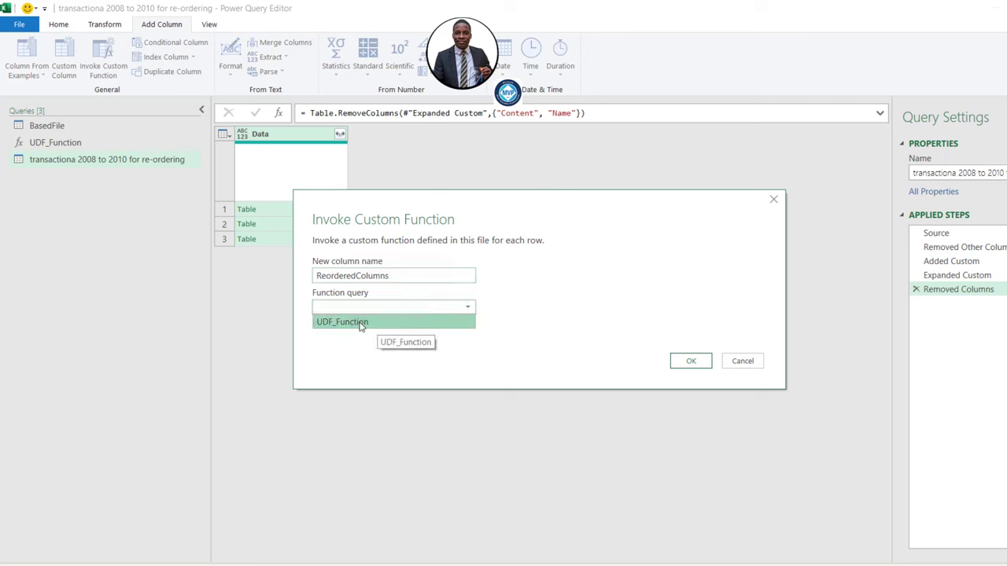
click(381, 323)
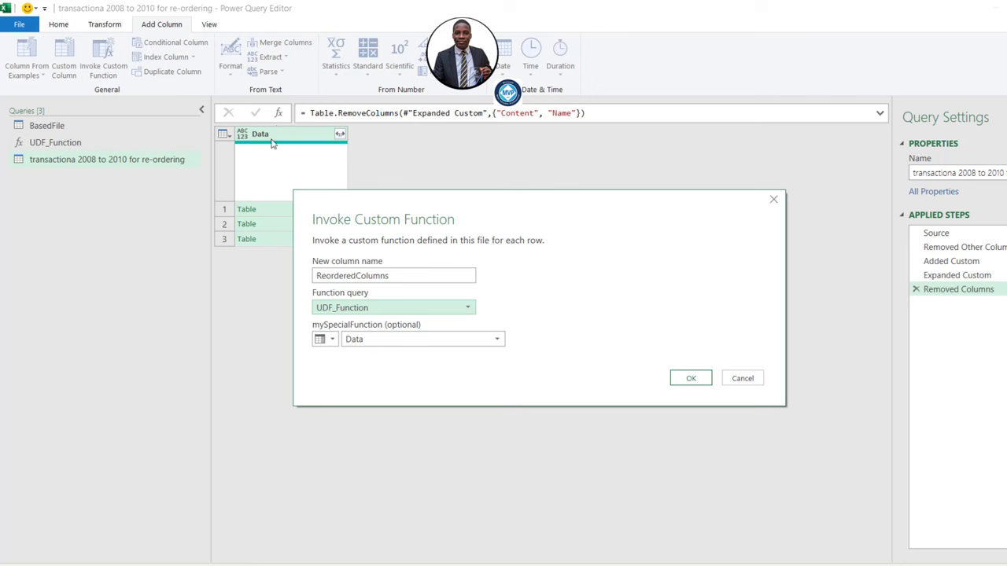
click(472, 340)
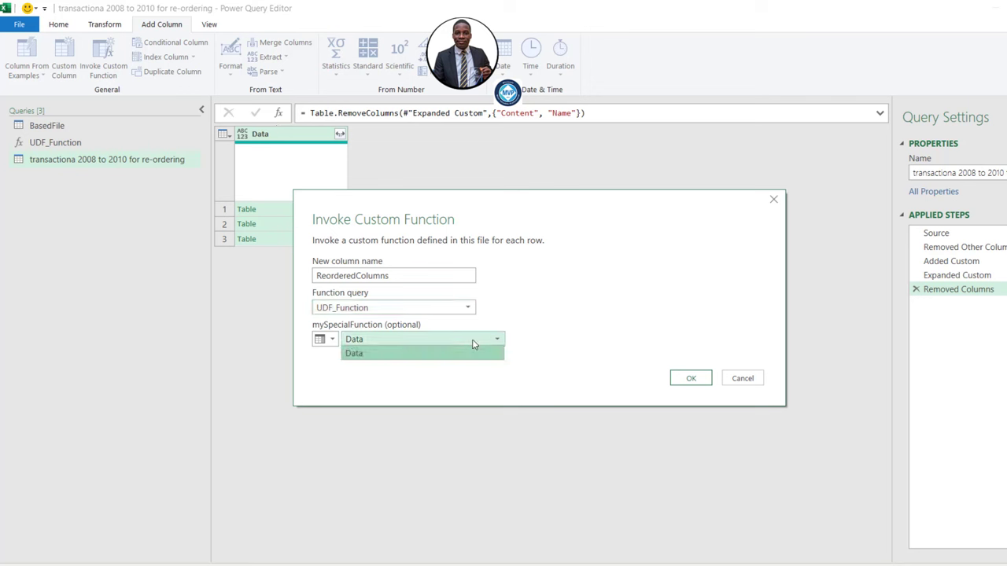
click(473, 344)
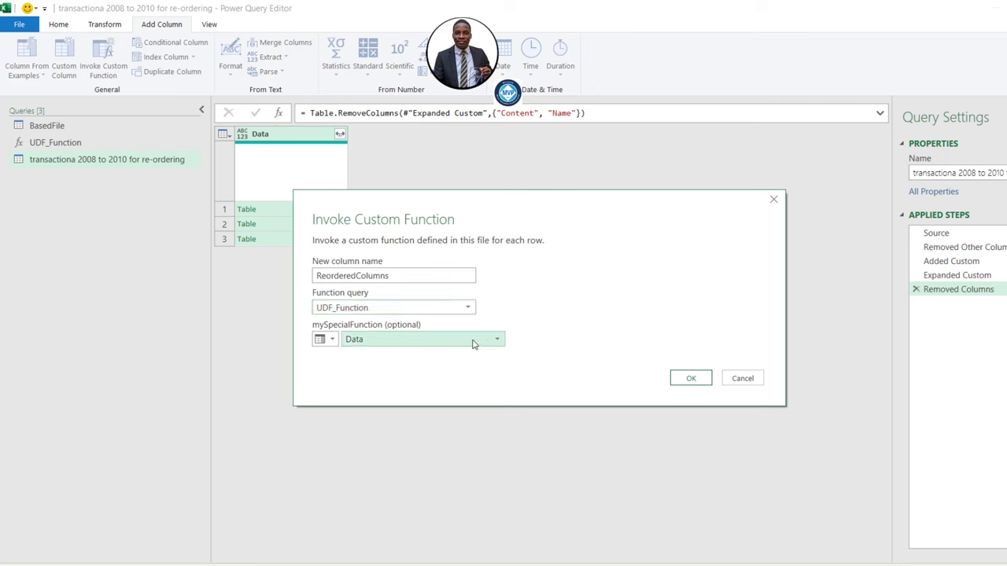
click(691, 379)
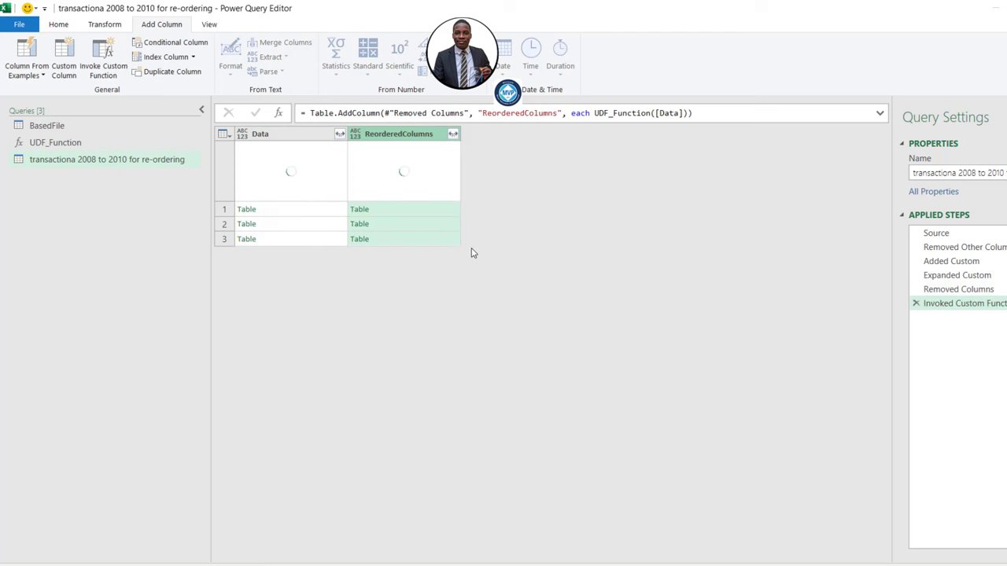
Preview all three tables in the ReorderedColumns column and compare their column order with the BasedFile query
click(431, 210)
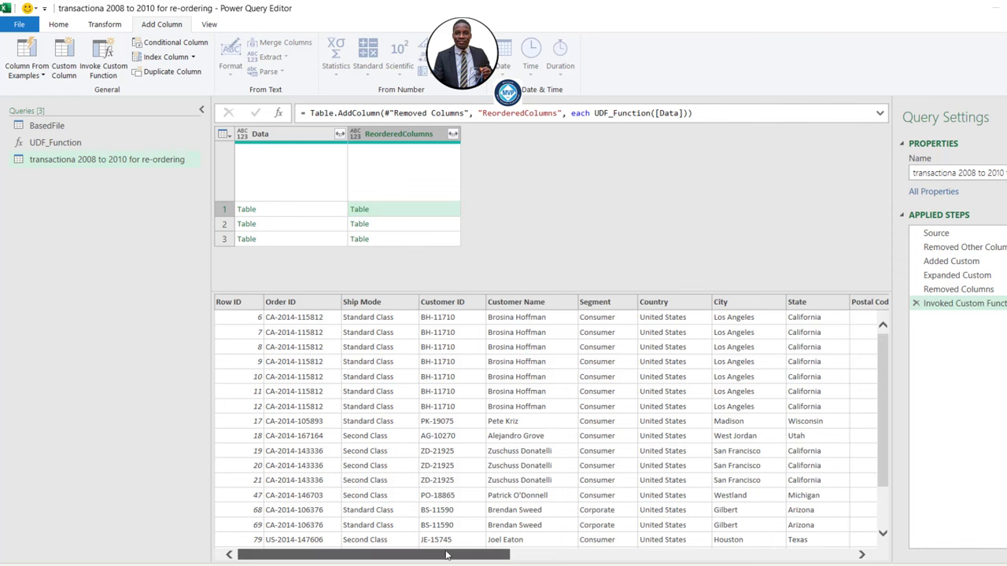
drag(446, 556, 789, 555)
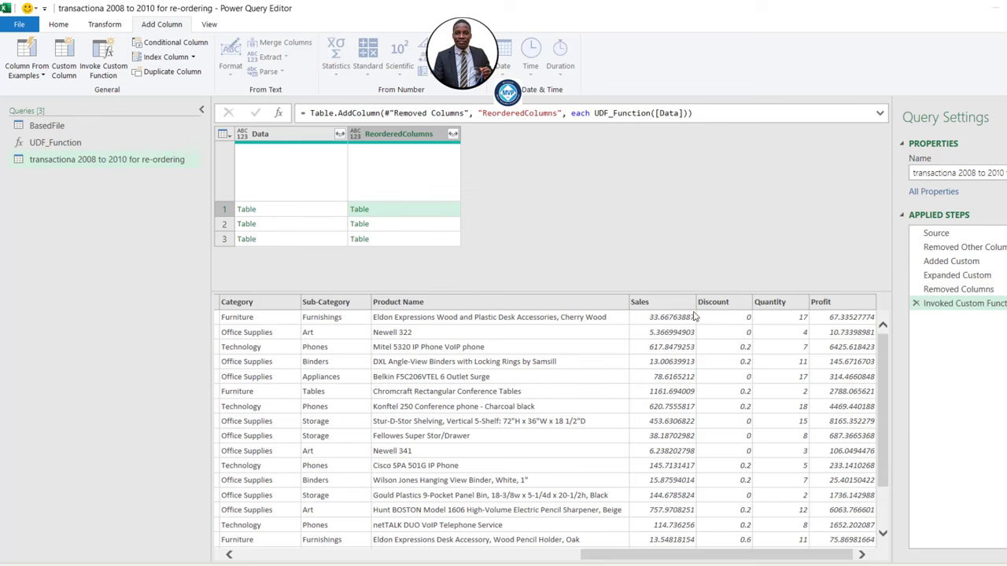
click(47, 126)
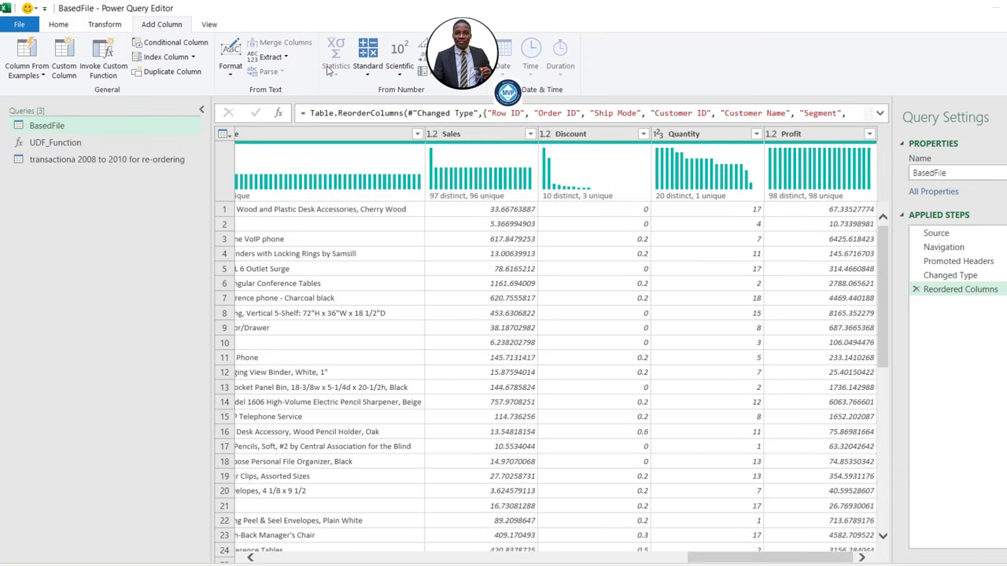
click(122, 161)
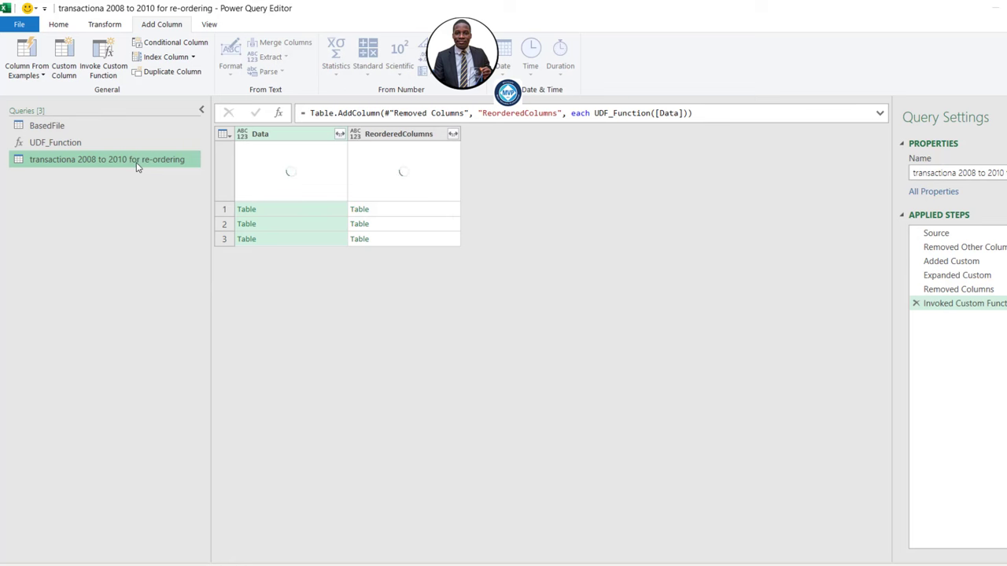
click(448, 213)
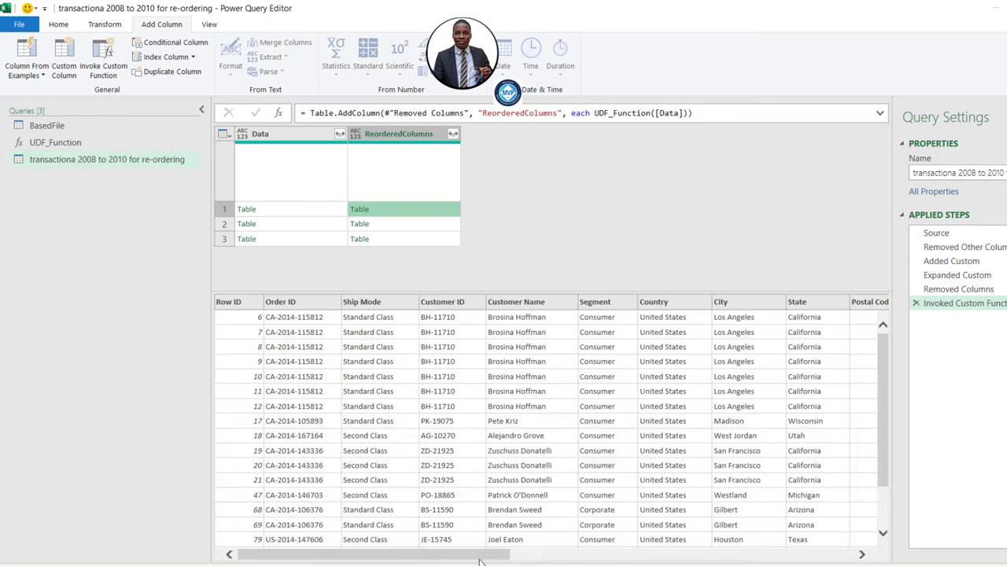
drag(480, 561, 825, 561)
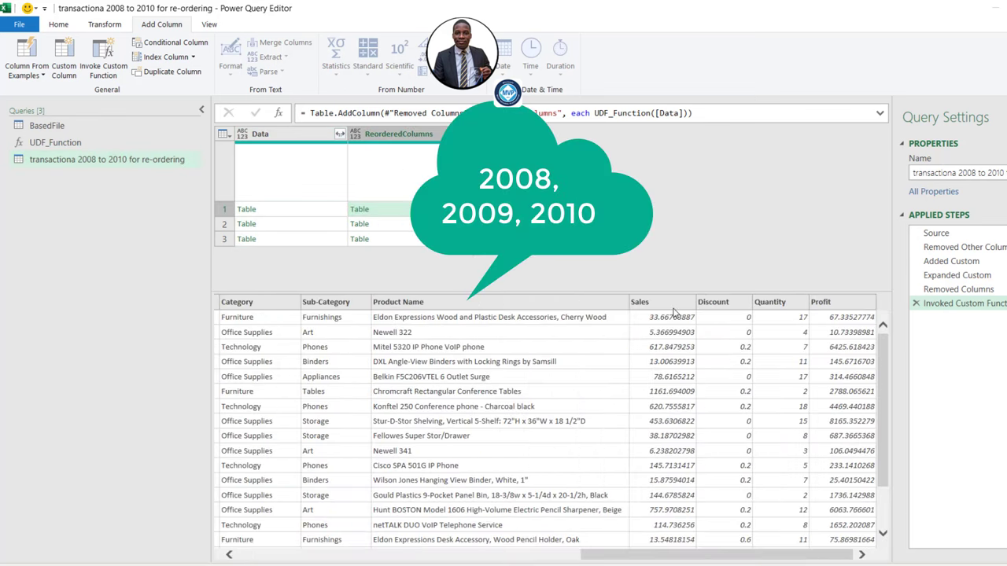
click(429, 224)
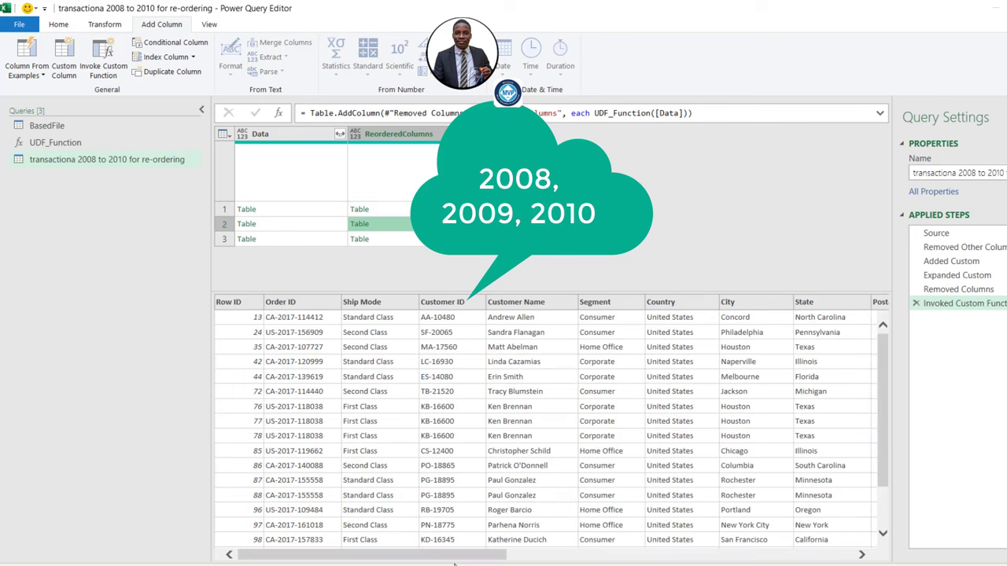
drag(448, 561, 795, 561)
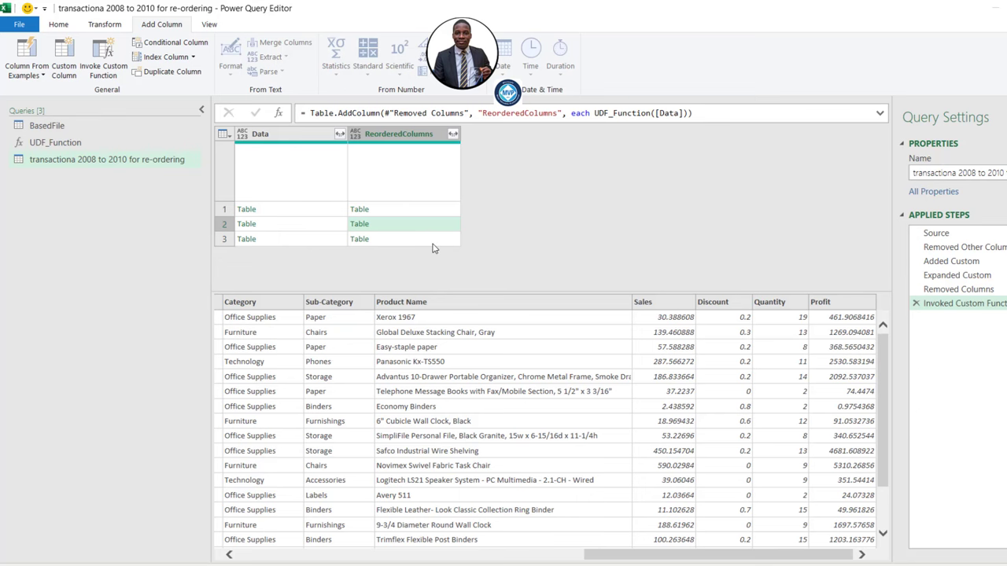
click(435, 247)
drag(437, 553, 875, 546)
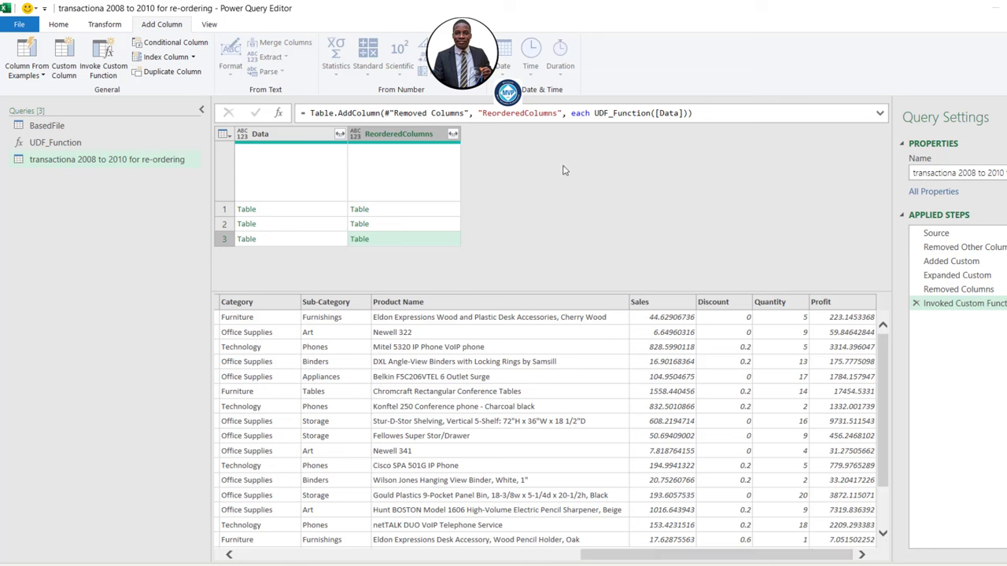
Remove the Data column and expand ReorderedColumns into all its fields without the original column name as prefix
right_click(299, 134)
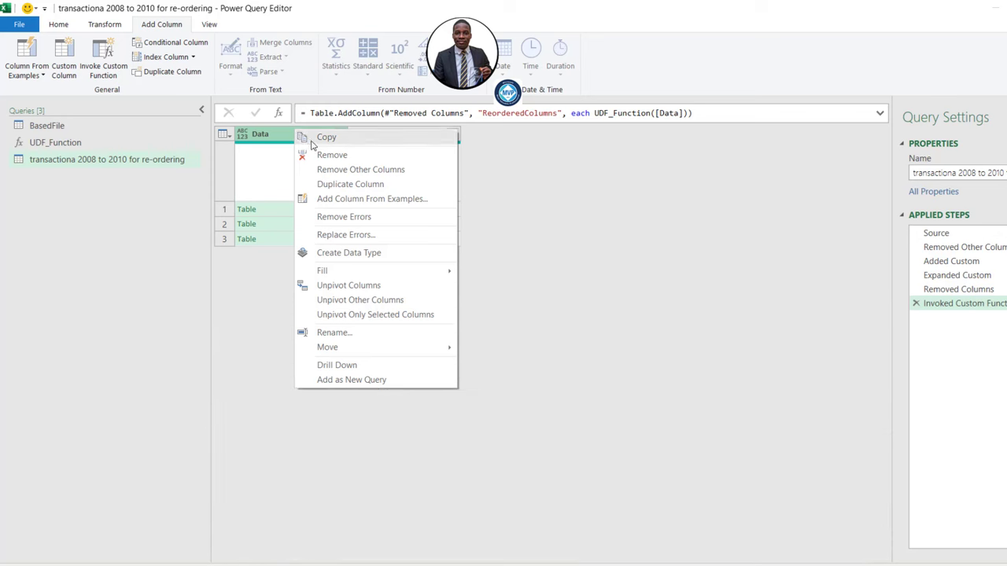
click(331, 156)
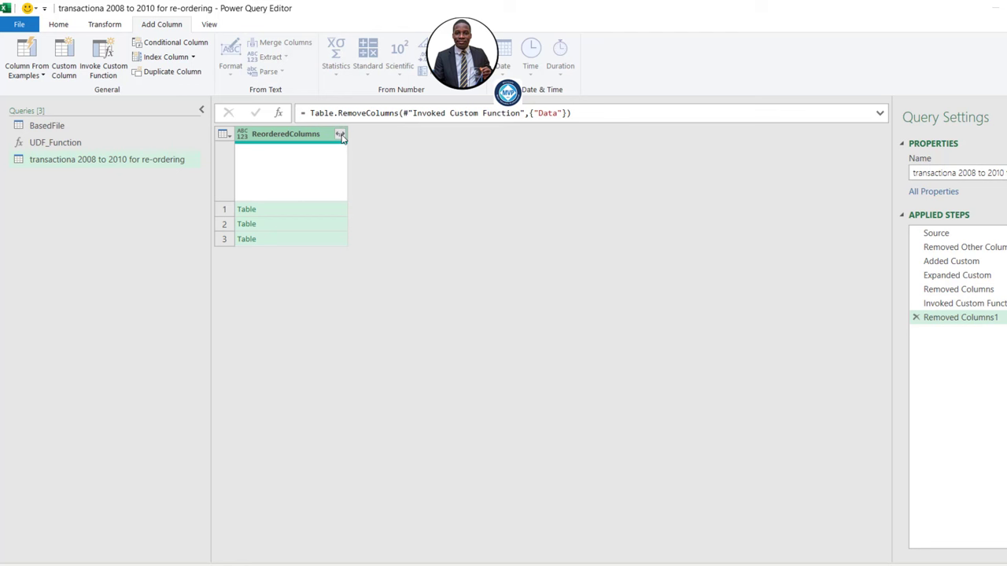
click(340, 134)
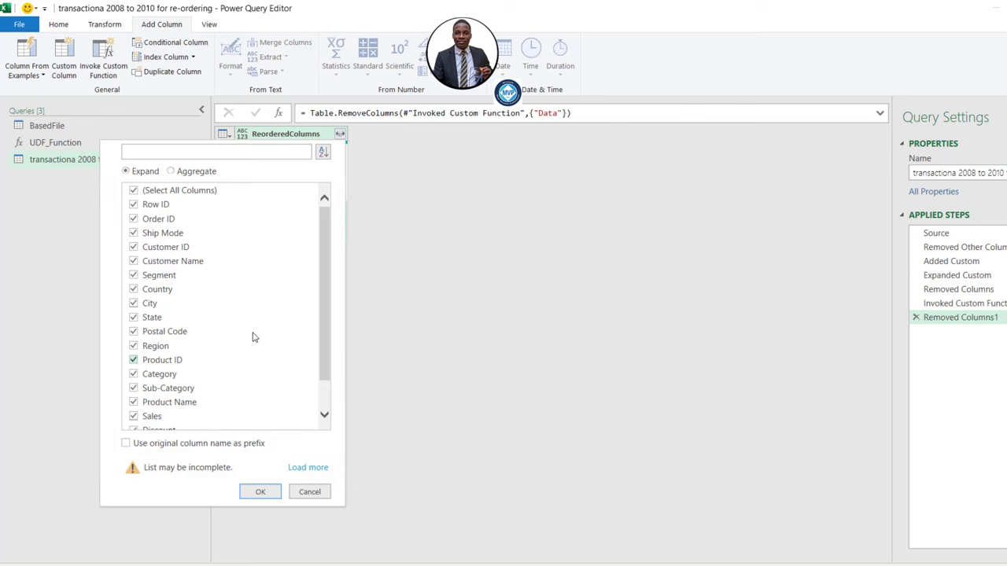
click(261, 491)
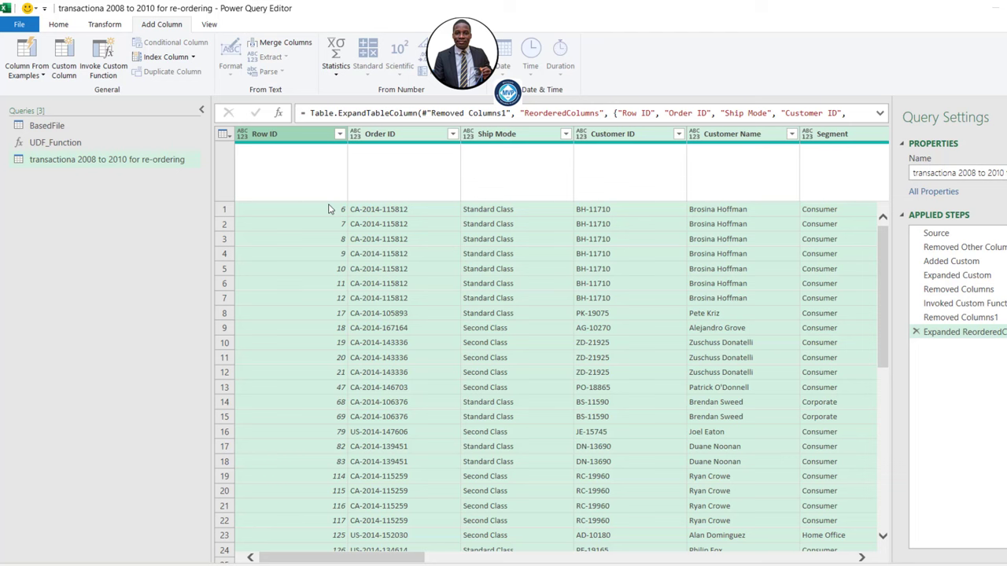
Detect the data types of all expanded columns and check the result through to the Profit column
click(112, 26)
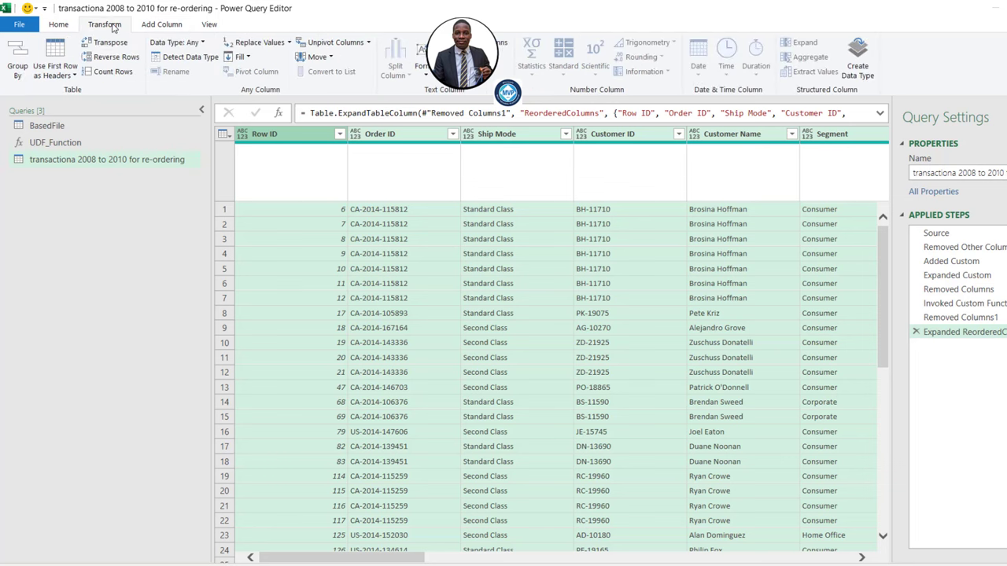
click(206, 58)
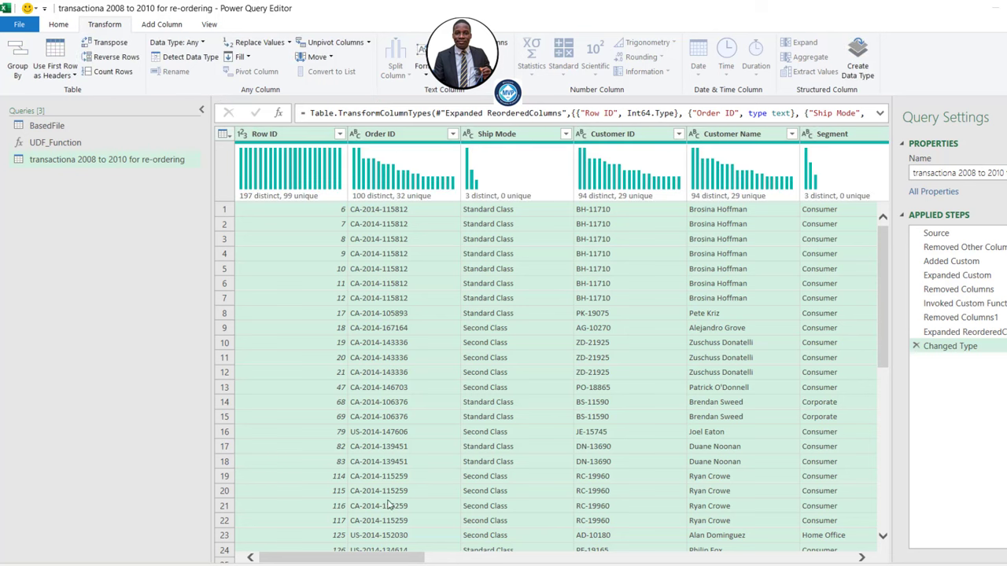
drag(379, 558, 810, 557)
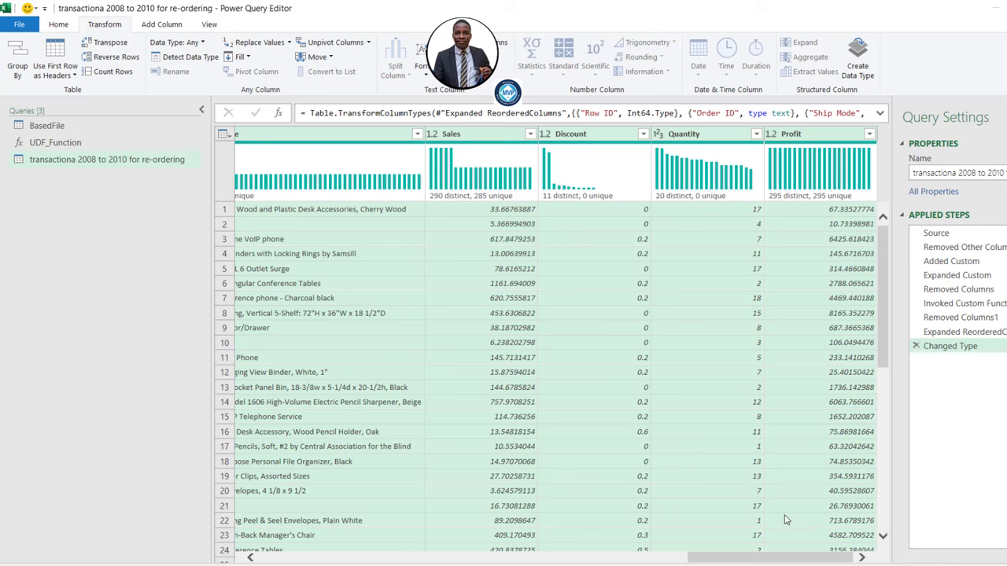
Group the combined transactions by the Region column, naming the new aggregate column Total Profit
drag(790, 560, 535, 560)
click(834, 133)
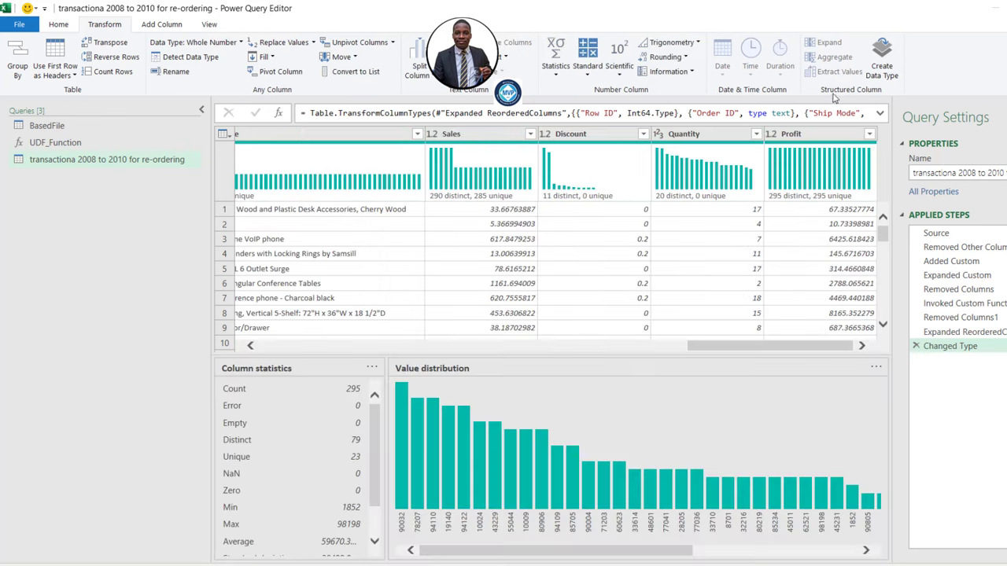
click(832, 139)
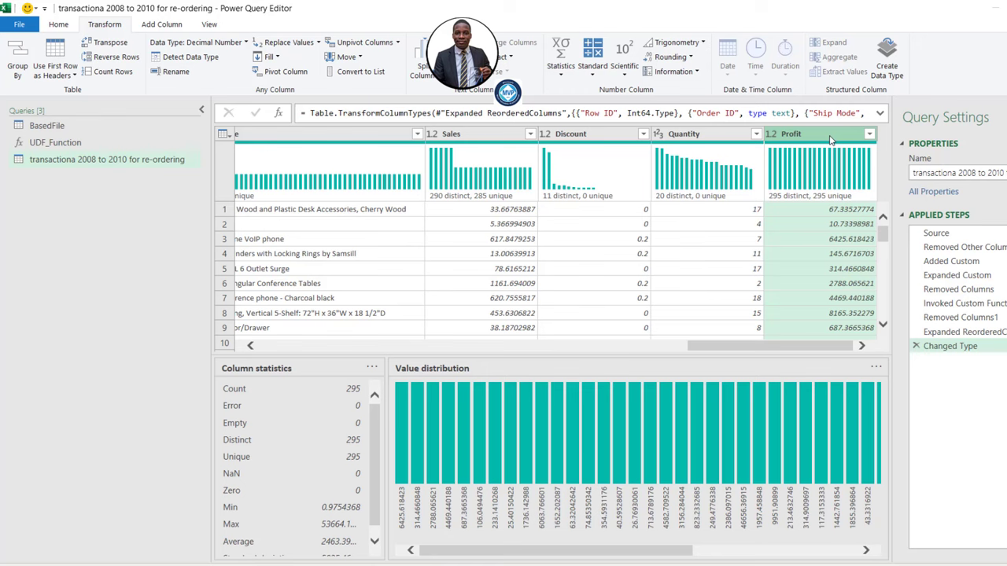
drag(807, 349, 646, 354)
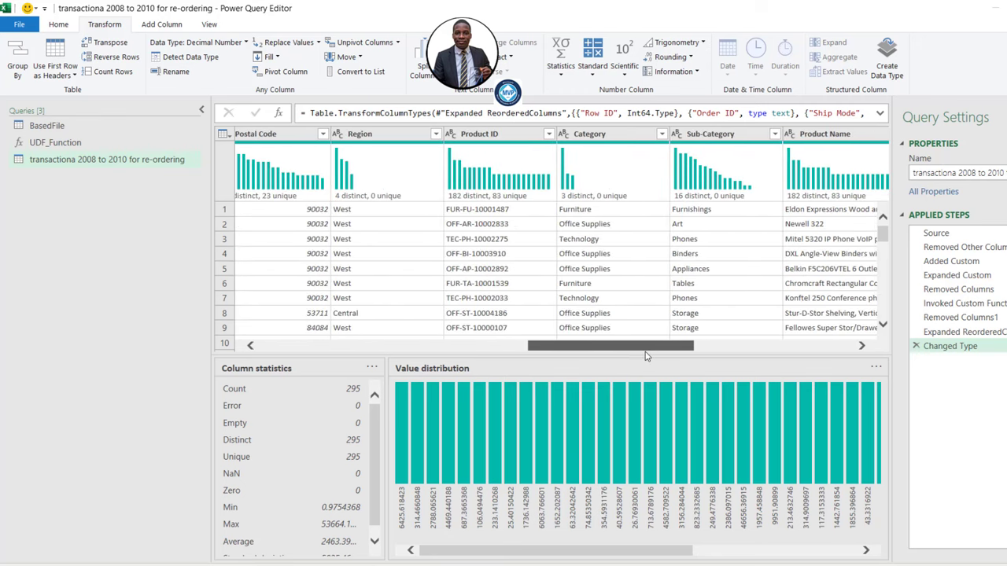
click(396, 138)
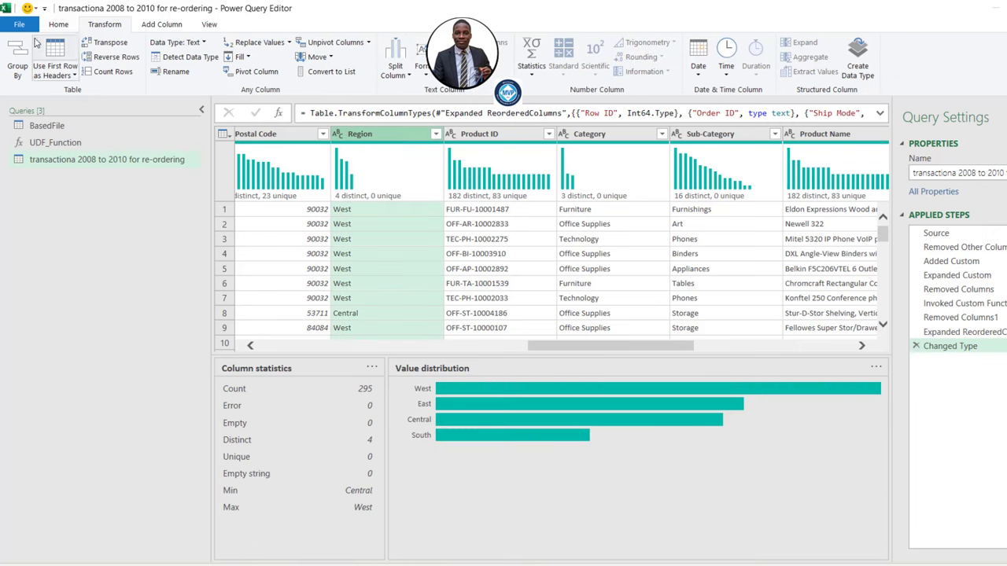
click(19, 68)
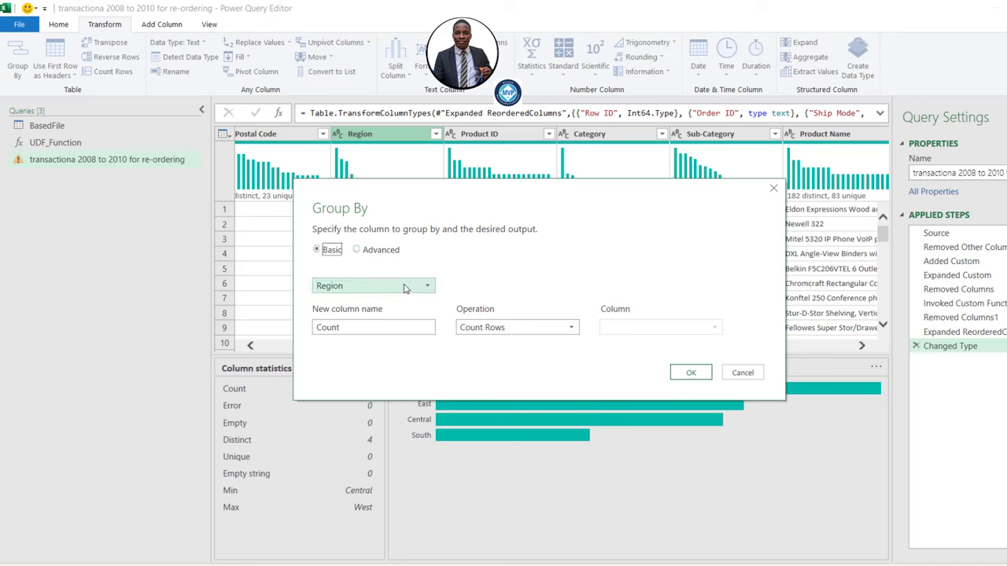
double_click(399, 329)
text(Tot)
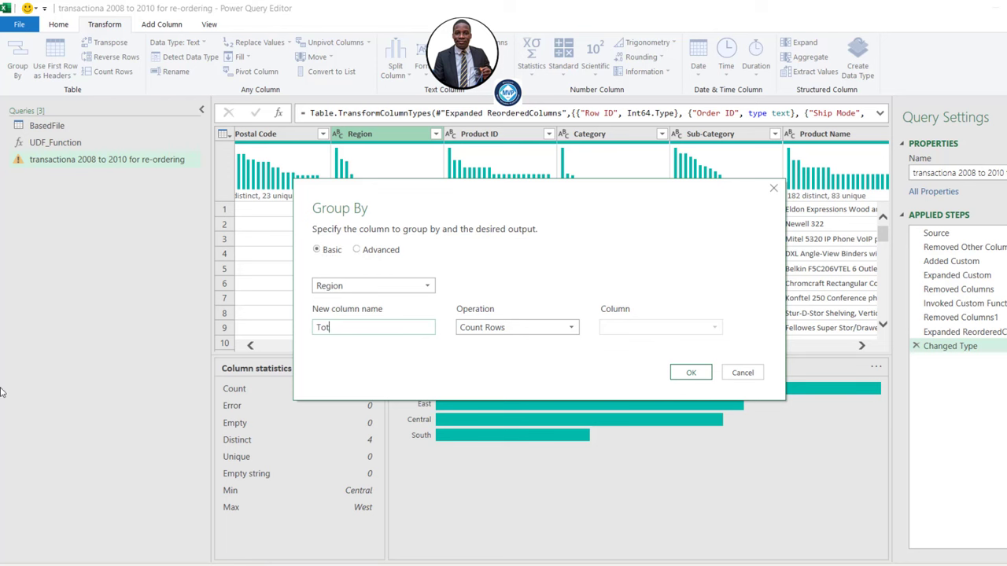
text(al)
text(Profit)
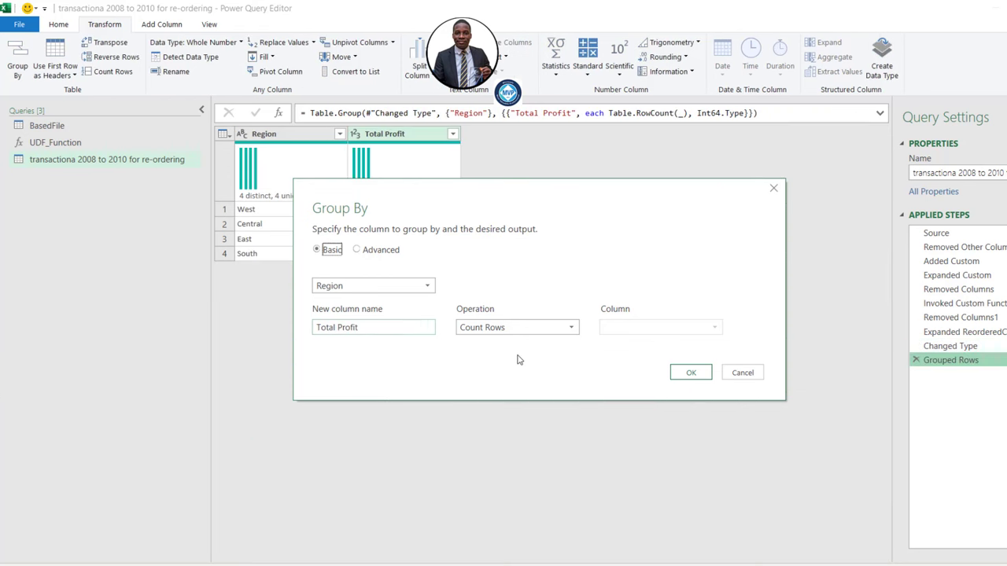
Set the Total Profit aggregation of the region grouping to the sum of the Profit column
click(535, 329)
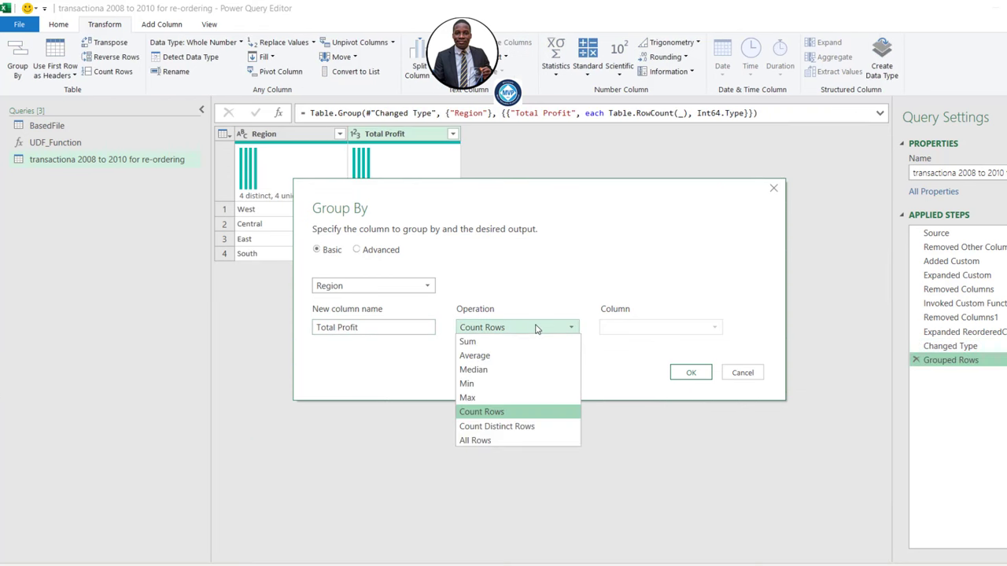
click(490, 343)
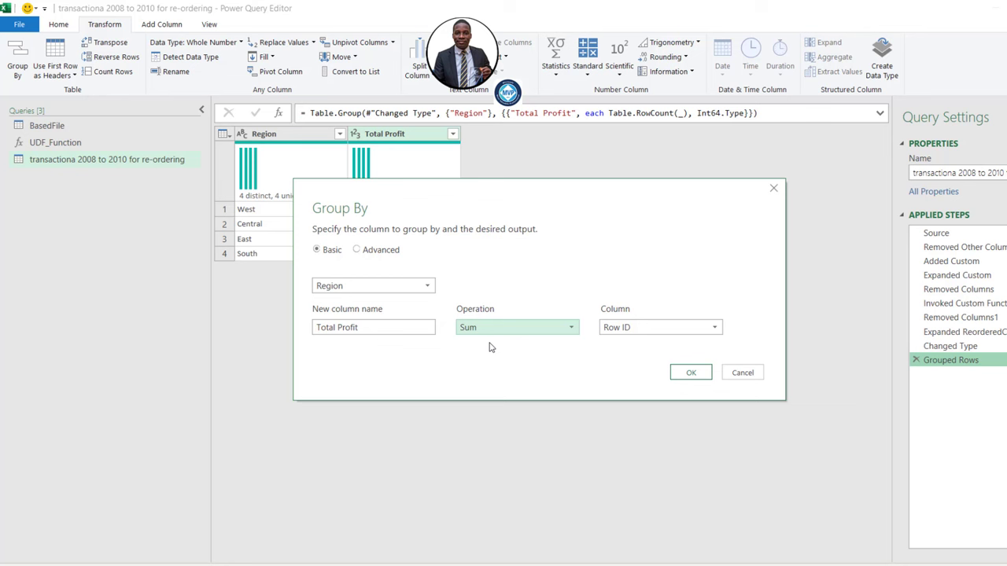
click(641, 330)
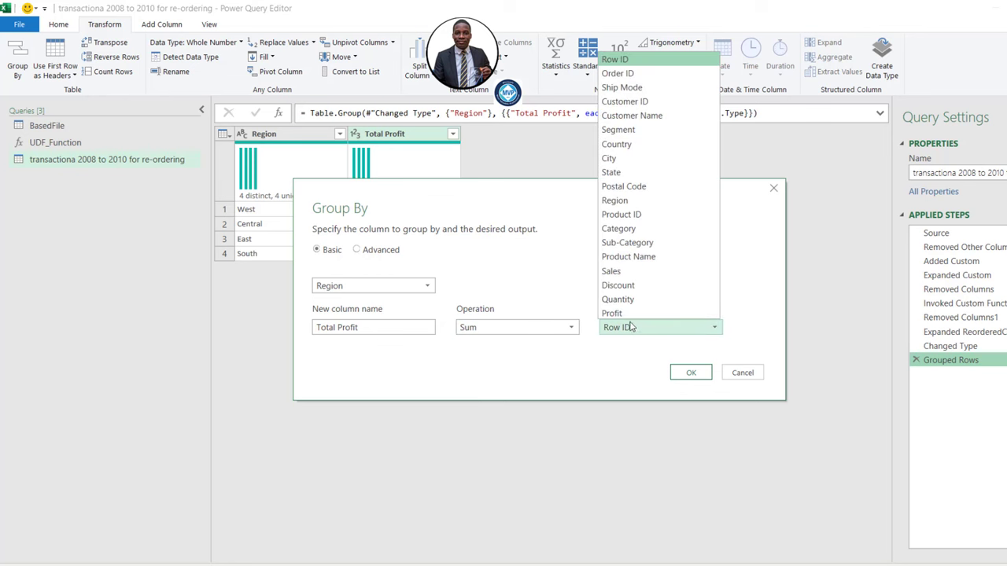
click(622, 313)
click(683, 374)
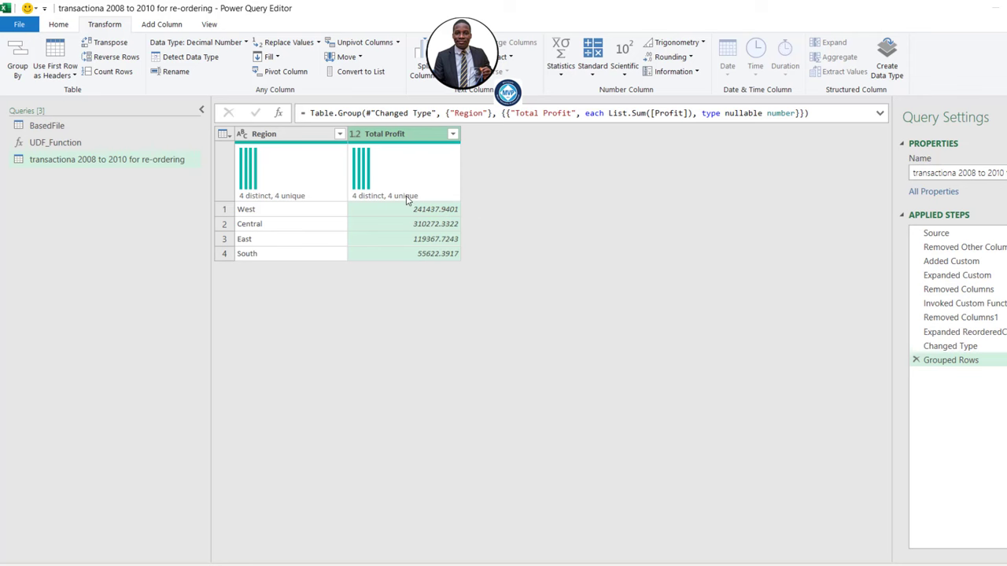
mouse_move(407, 200)
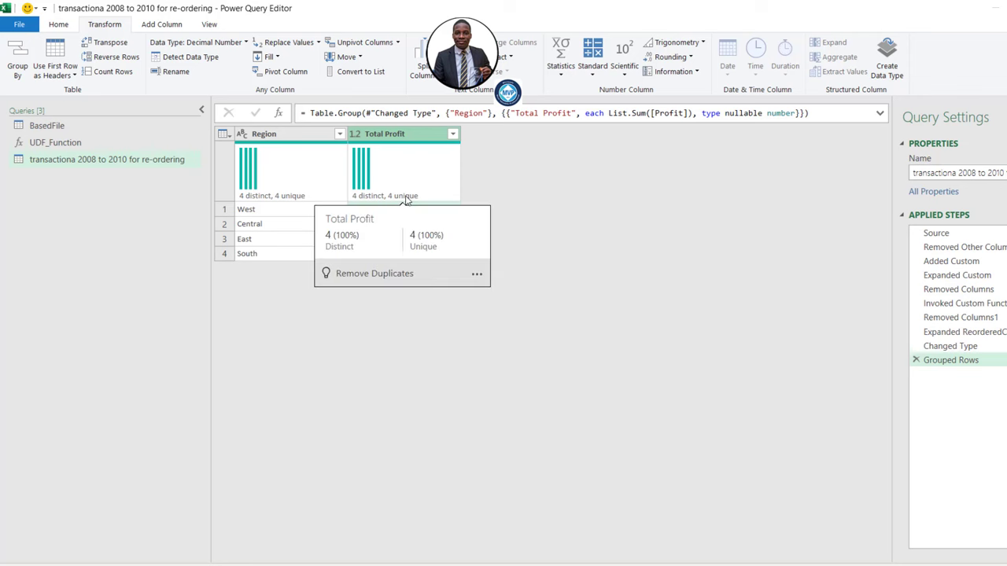
Rename the grouped query as Total Profit By Region
click(952, 172)
key(ctrl+a)
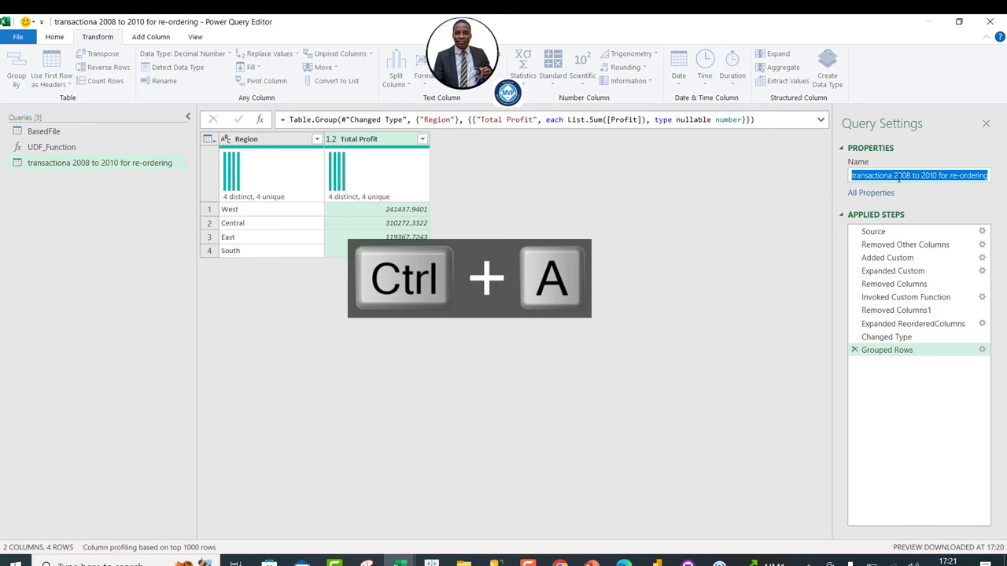
text(Total)
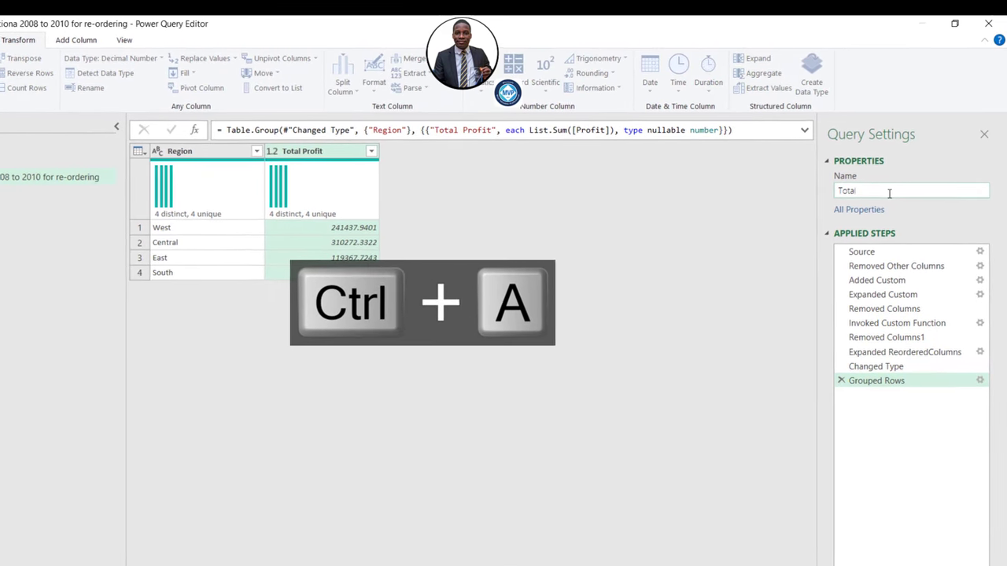
text( Prof)
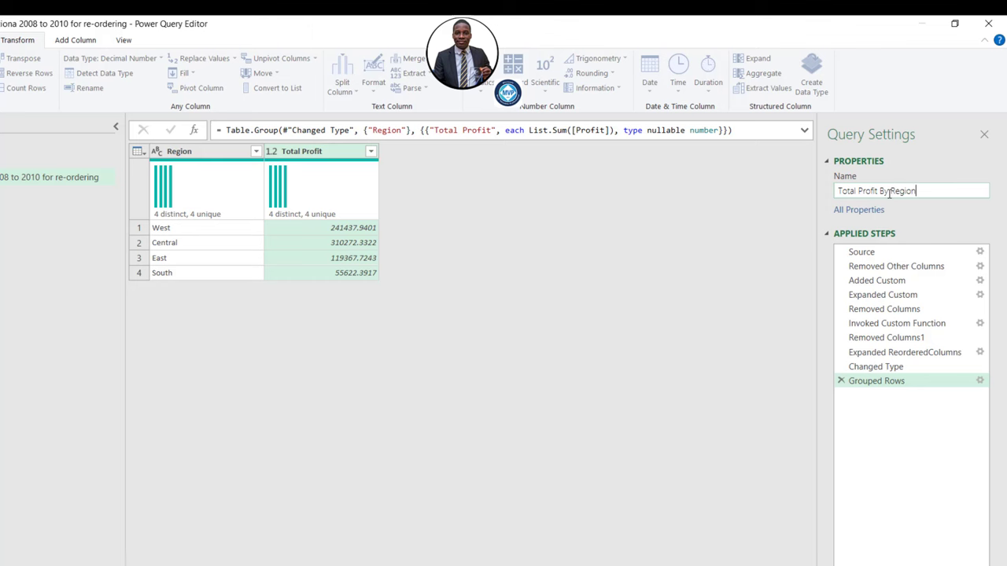
text(it By Region)
key(Return)
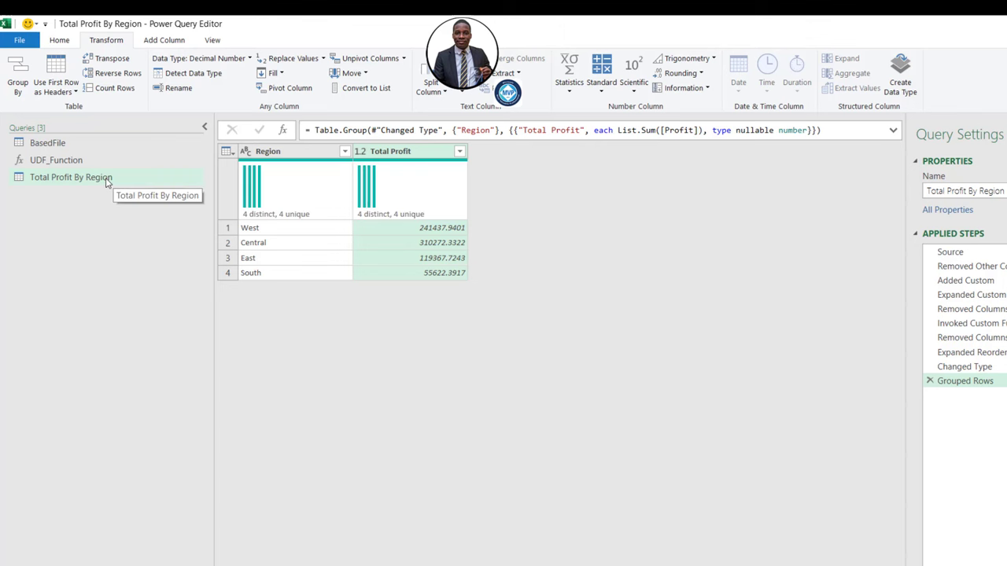
Close the Power Query Editor and load all queries to the workbook as connections only
click(59, 40)
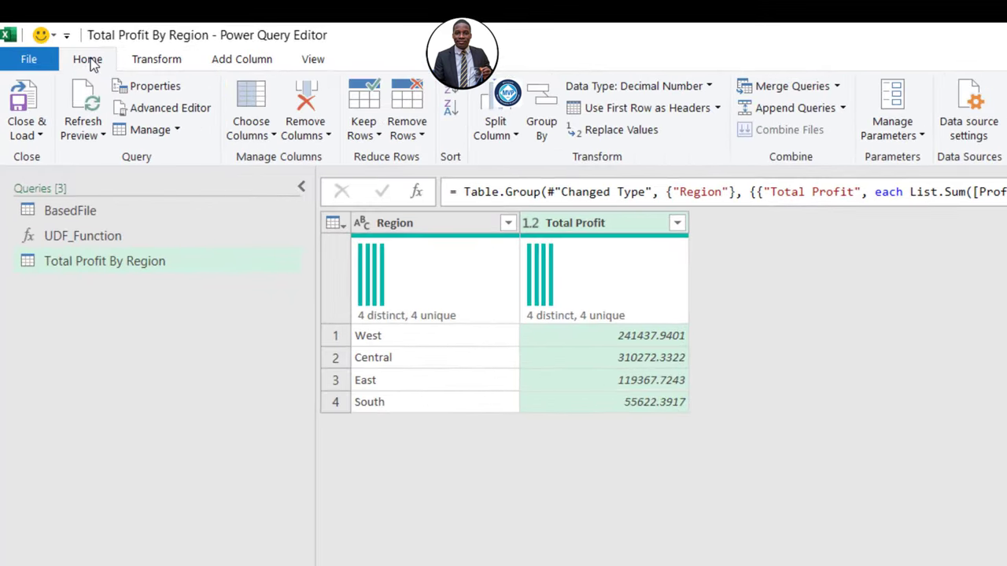
click(27, 132)
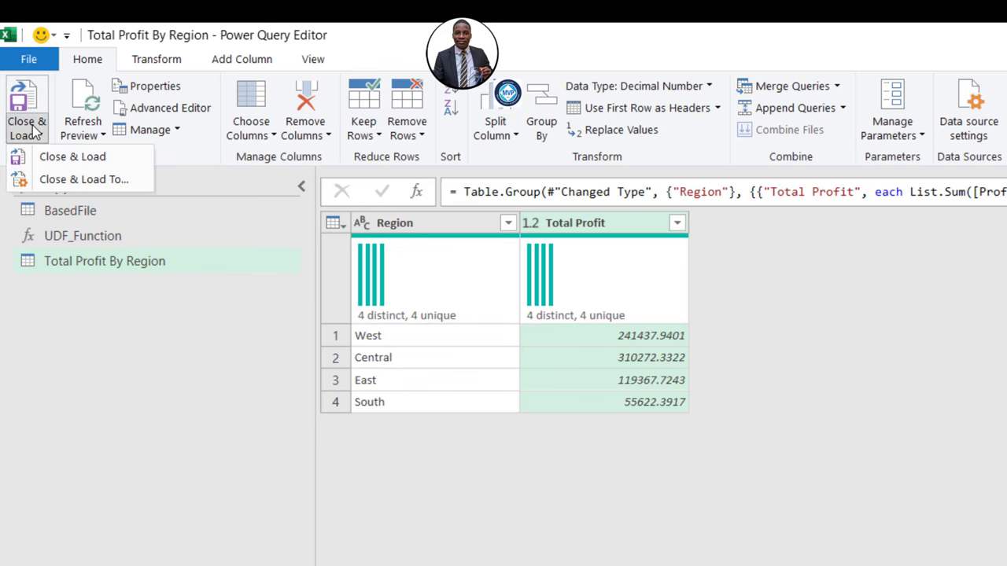
click(102, 179)
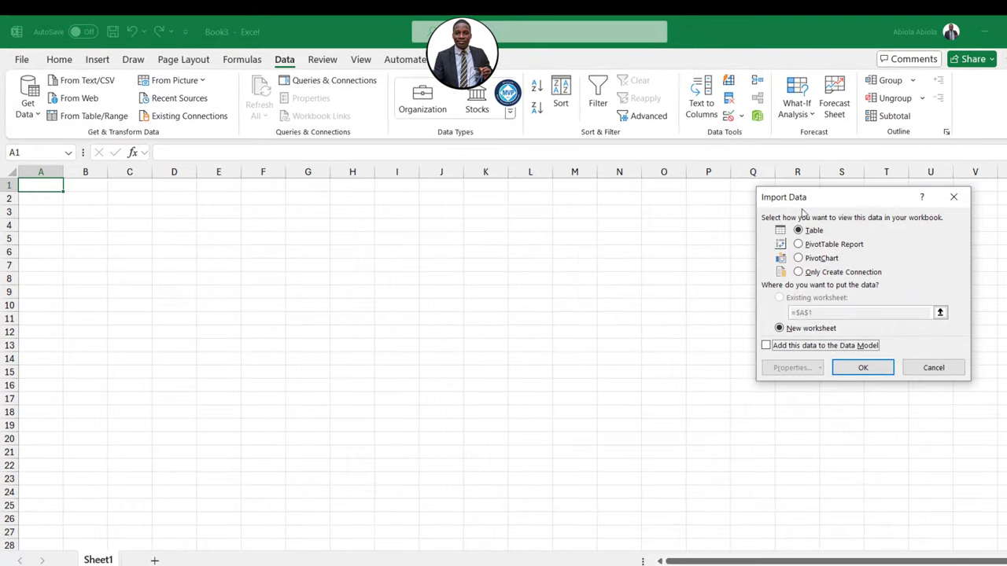
drag(806, 200, 419, 55)
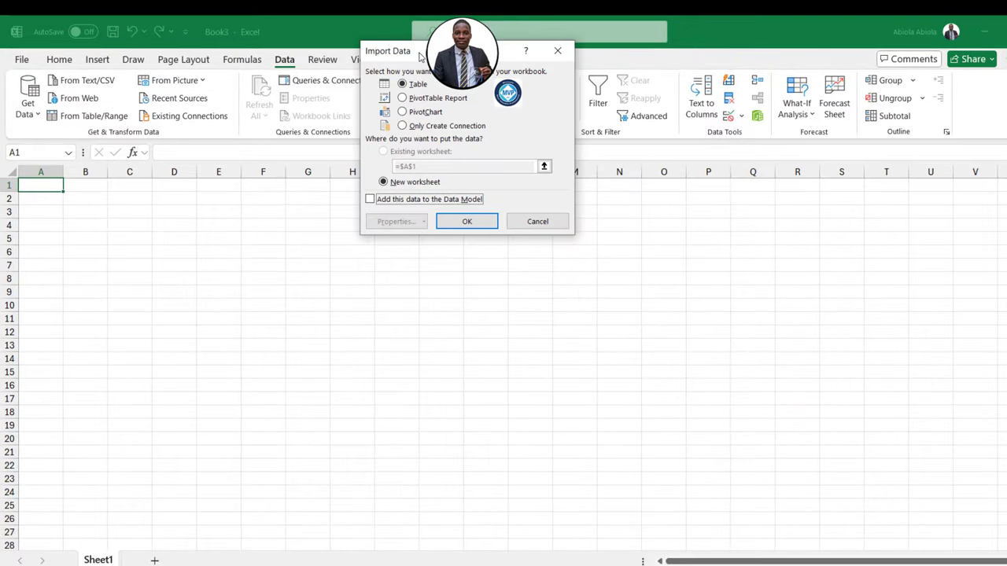
click(418, 126)
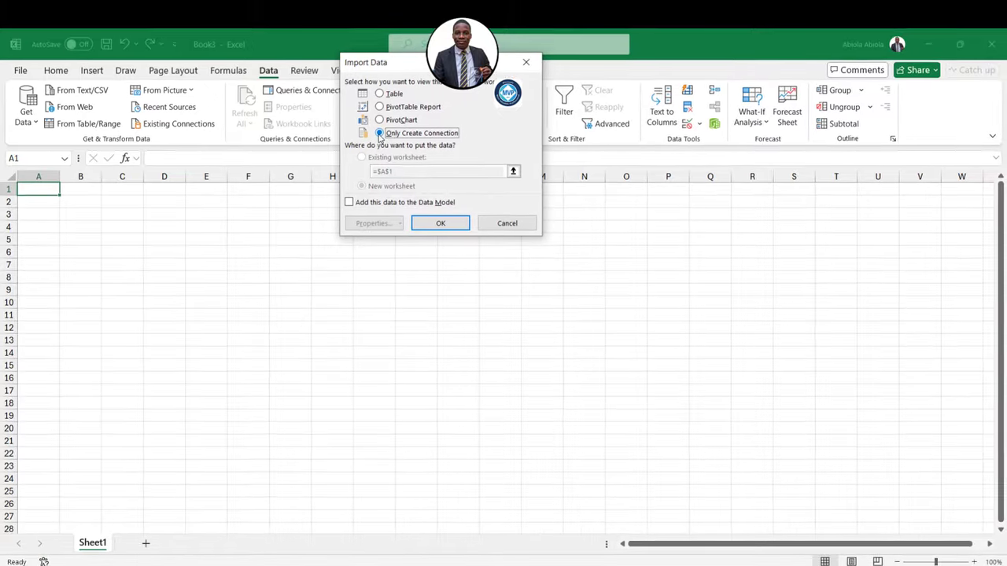
click(438, 225)
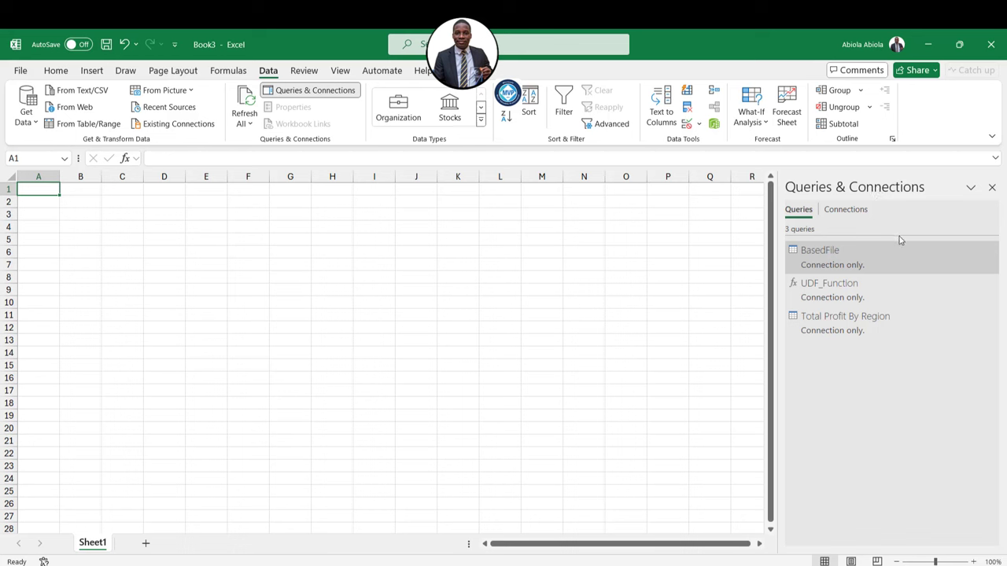
Load the Total Profit By Region query as a table in the existing worksheet at cell A1
right_click(835, 320)
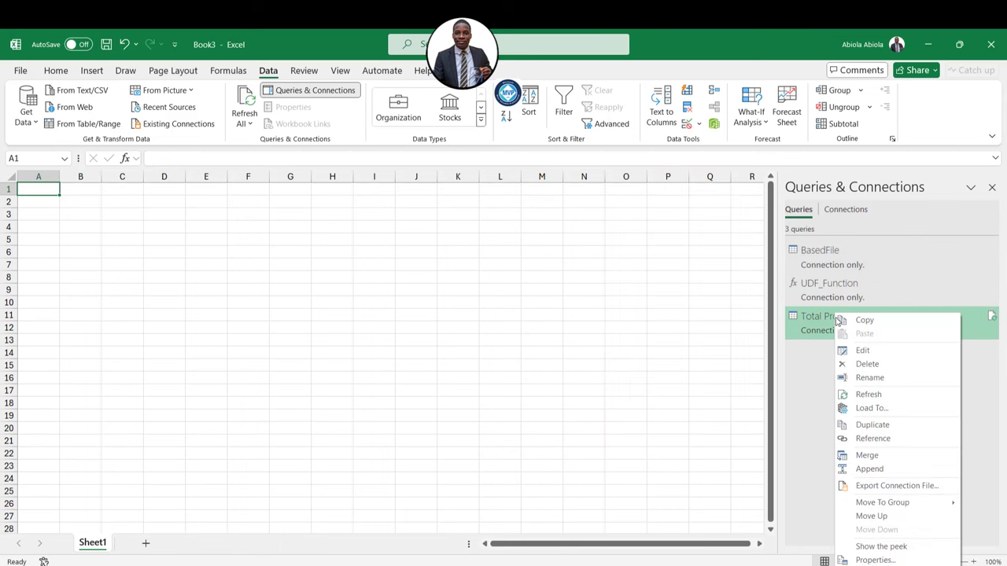
click(872, 407)
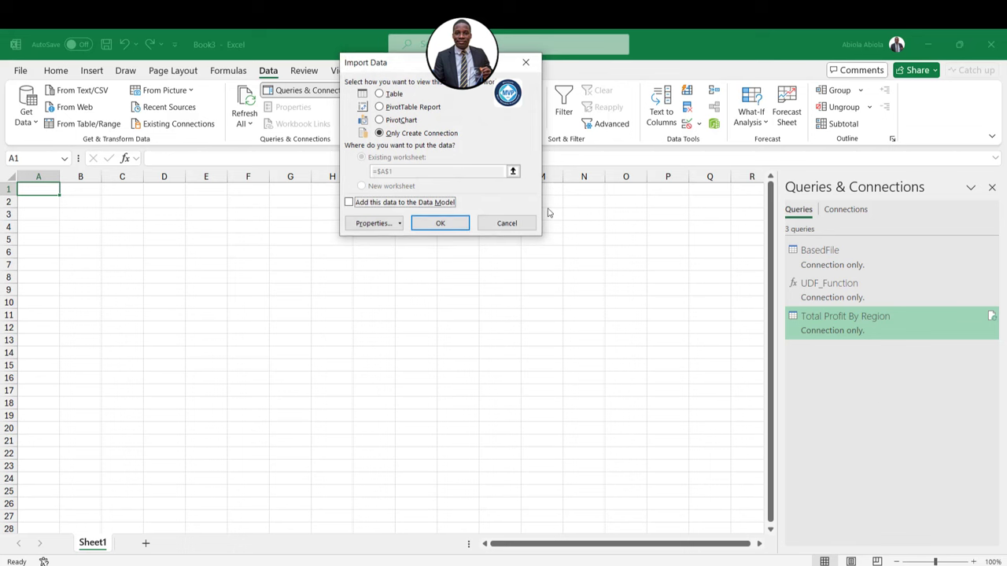
click(380, 94)
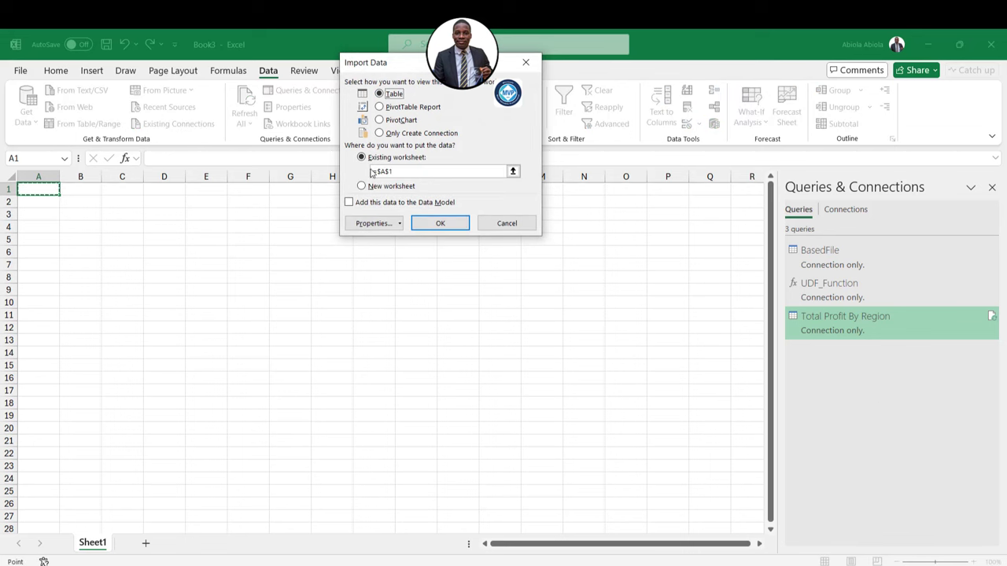
click(443, 224)
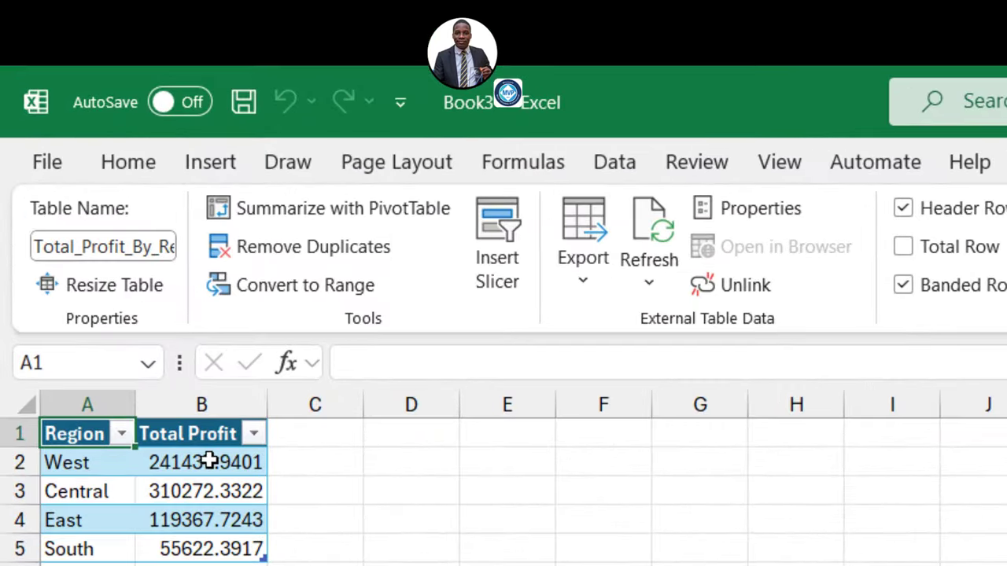
Format the Total Profit values in B2:B5 as currency
drag(196, 433, 210, 512)
key(ctrl+shift+4)
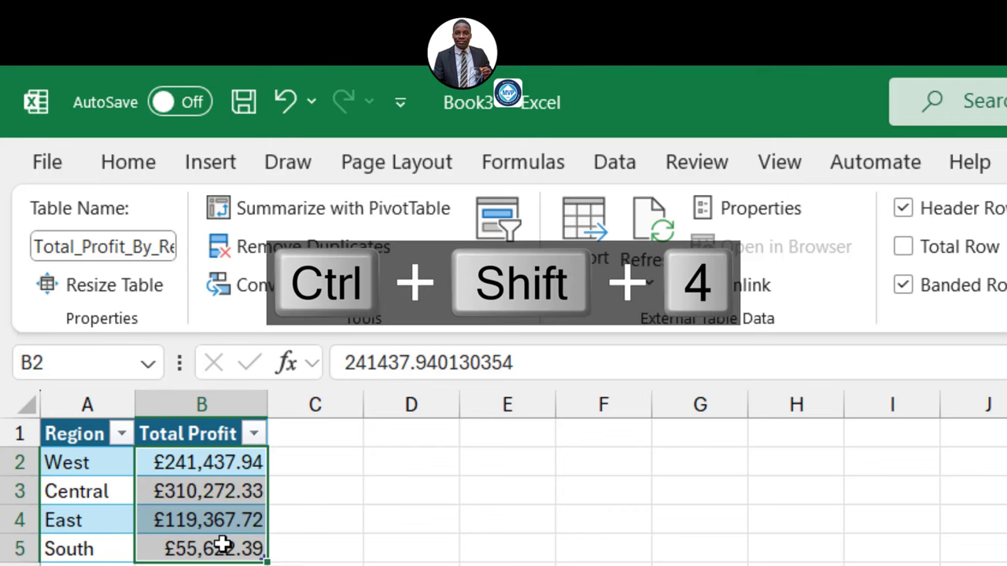
click(560, 563)
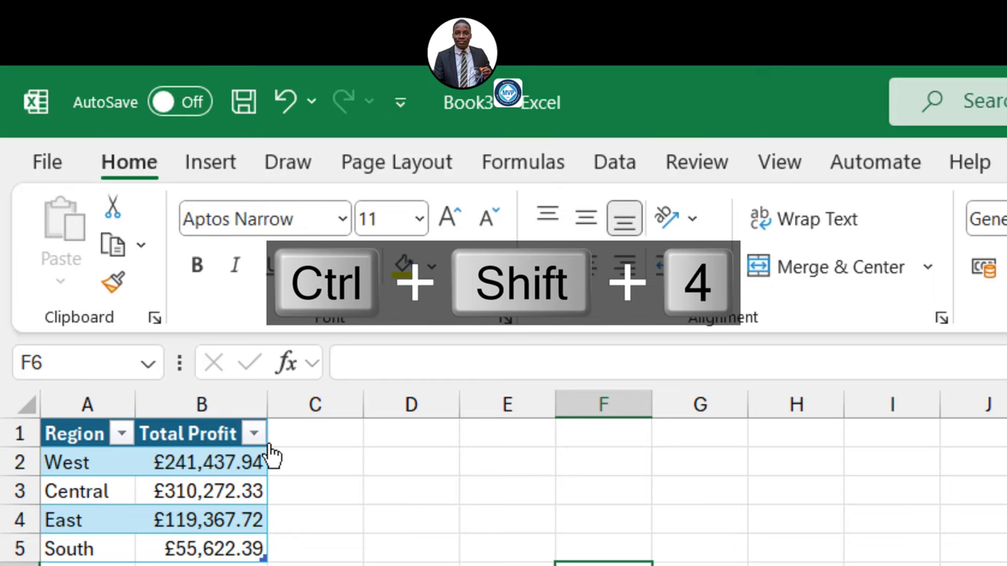
In File Explorer, move transaction2011 and transaction2012 into the "transactiona 2008 to 2010 for re-ordering" folder, and return to the Excel workbook
key(alt+Tab)
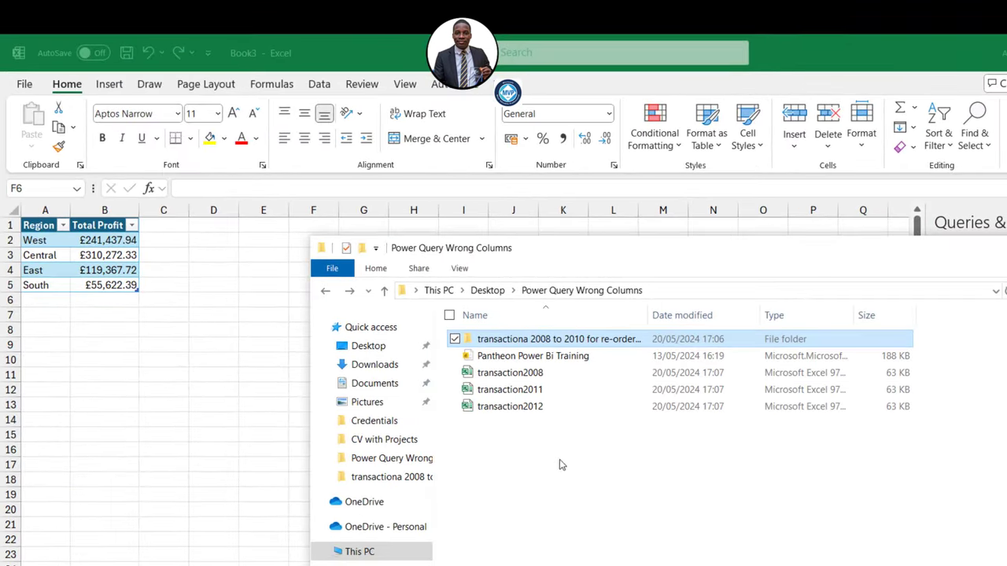
click(506, 393)
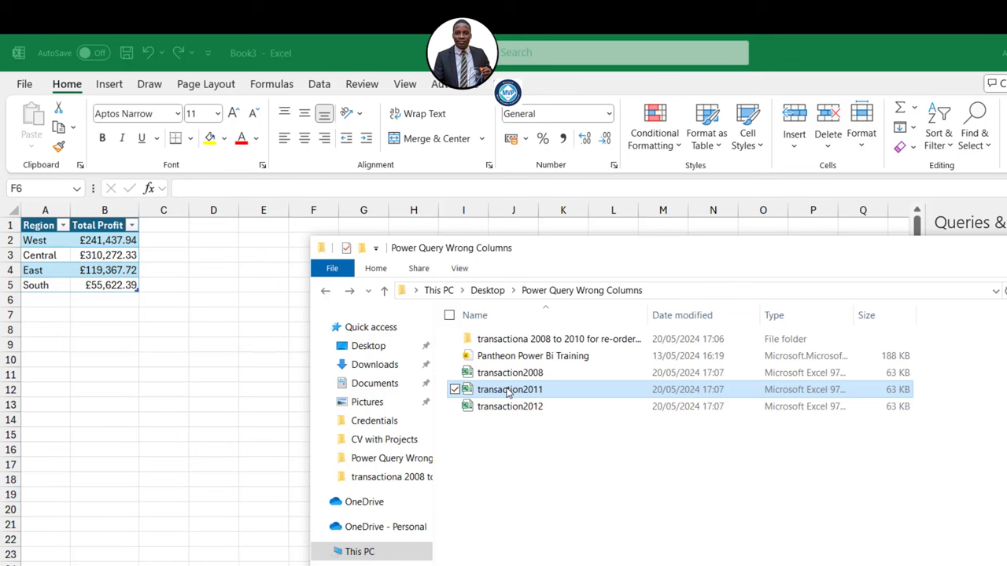
ctrl+click(517, 408)
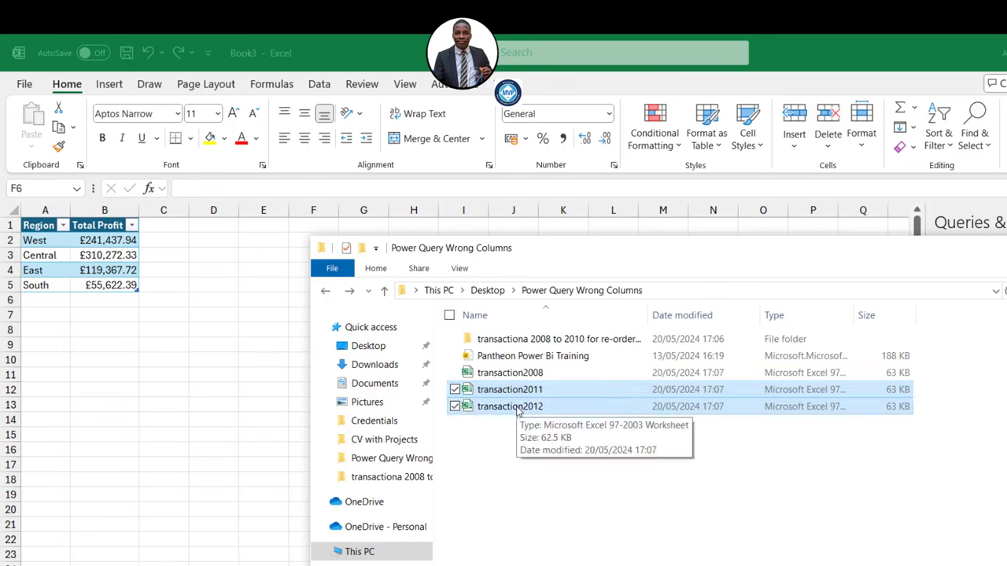
key(ctrl+x)
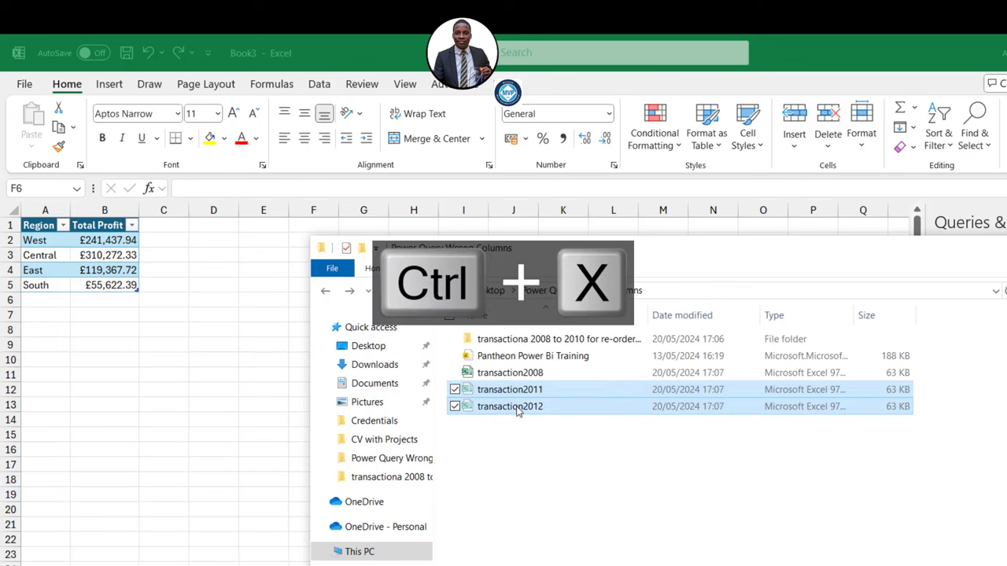
double_click(525, 343)
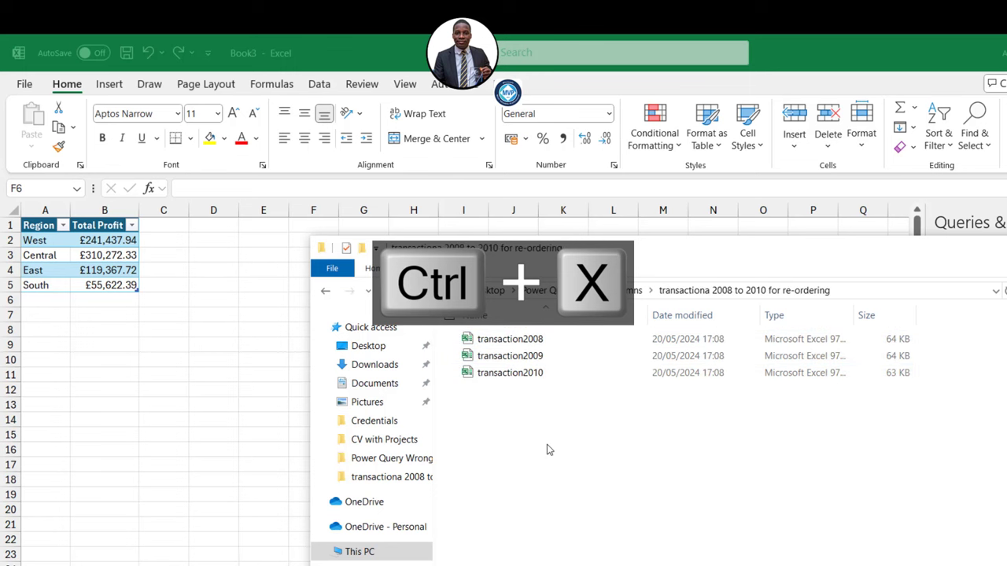
key(ctrl+v)
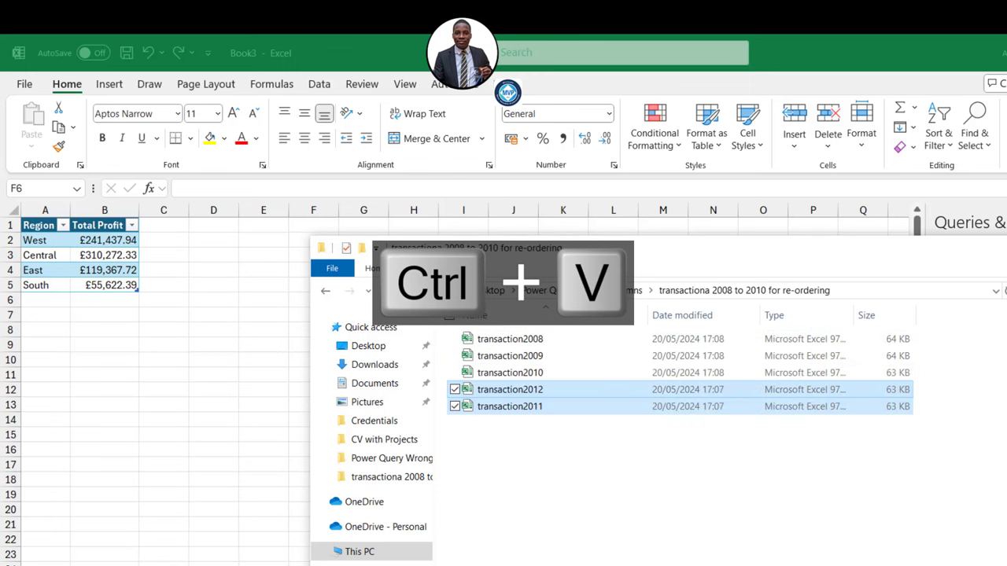
key(alt+Tab)
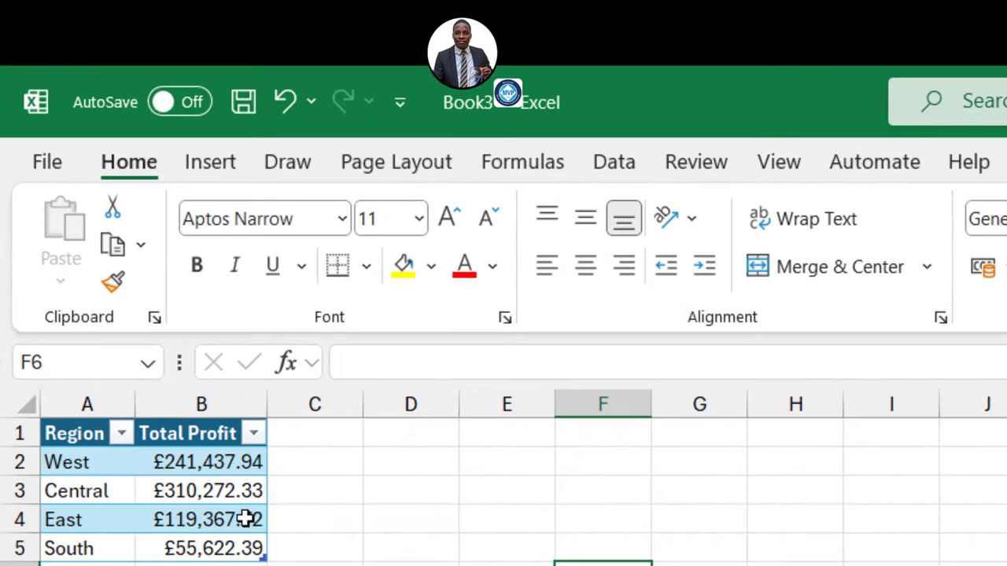
Refresh the Total Profit By Region table to include the transaction2011 and transaction2012 files
click(207, 491)
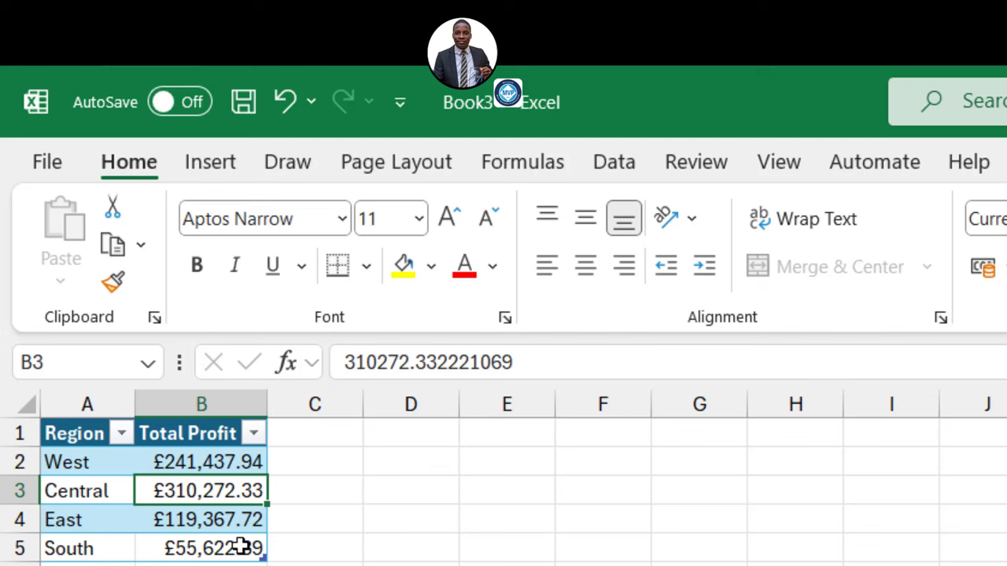
right_click(225, 491)
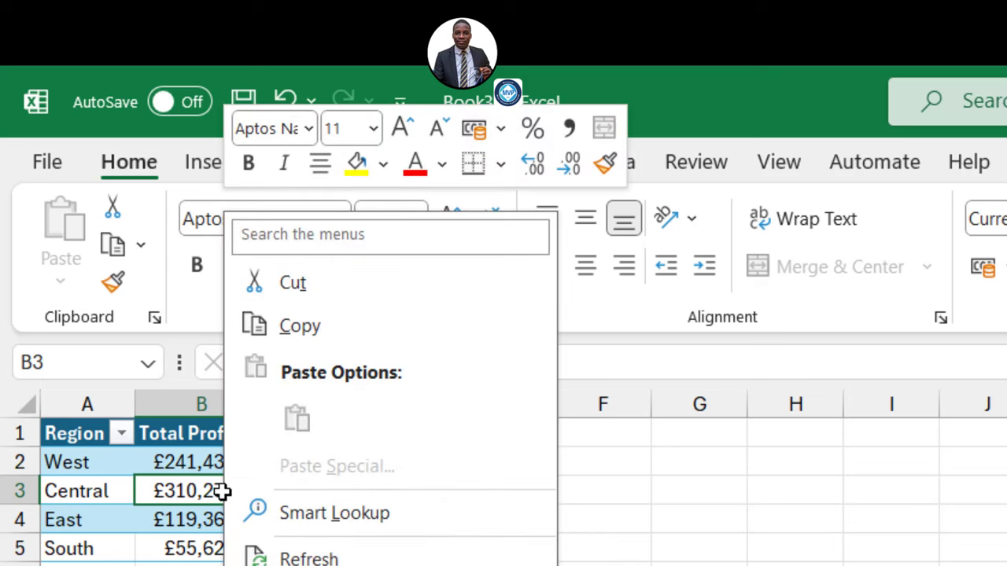
click(319, 561)
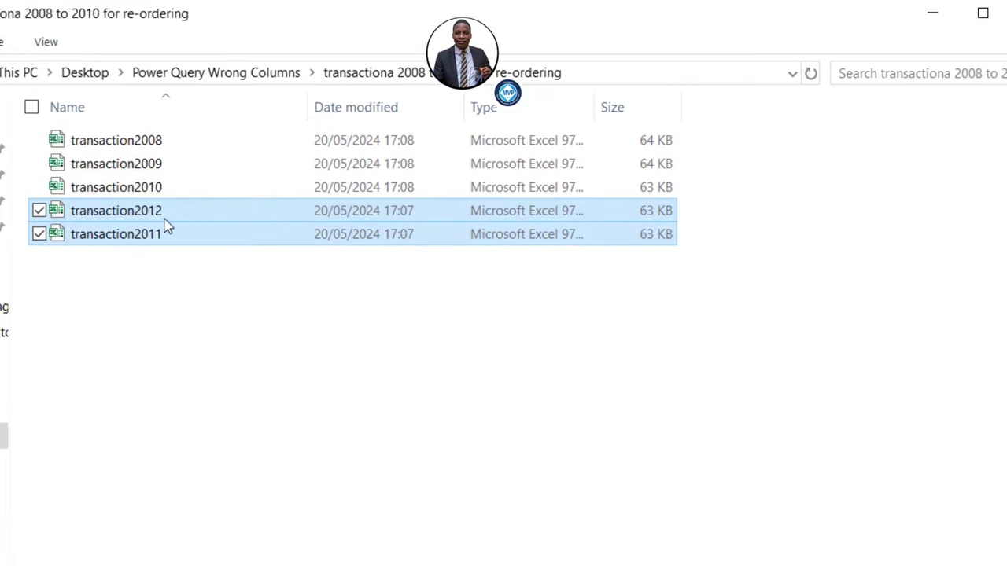
Check the transaction files in the source folder in File Explorer, and return to Excel to review the refreshed profit by region
click(183, 371)
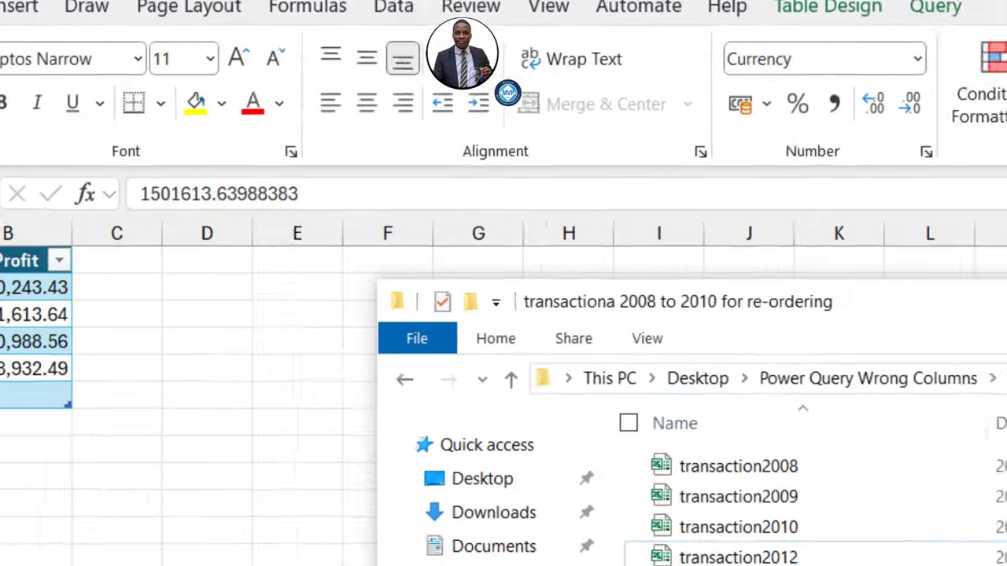
key(alt+Tab)
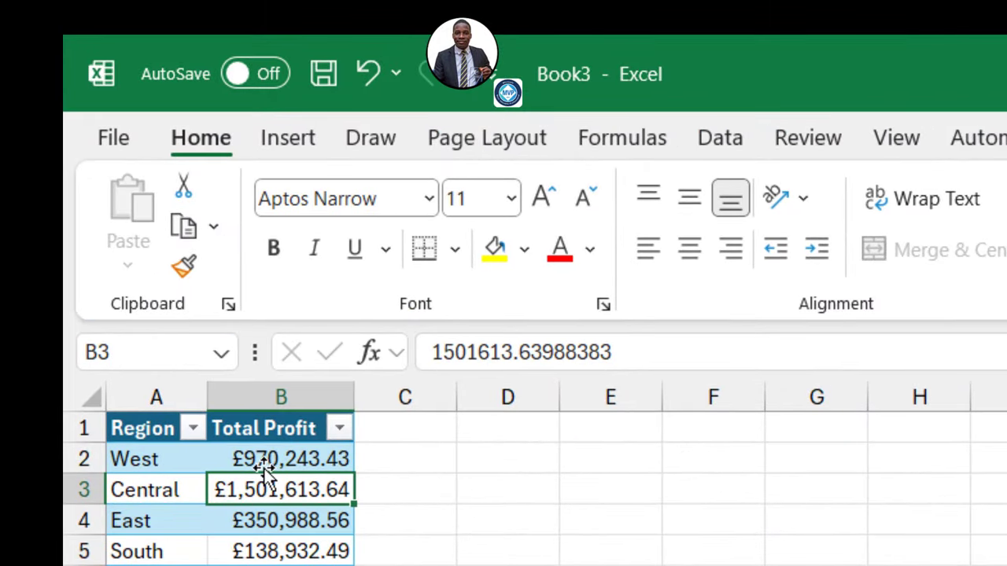
click(316, 527)
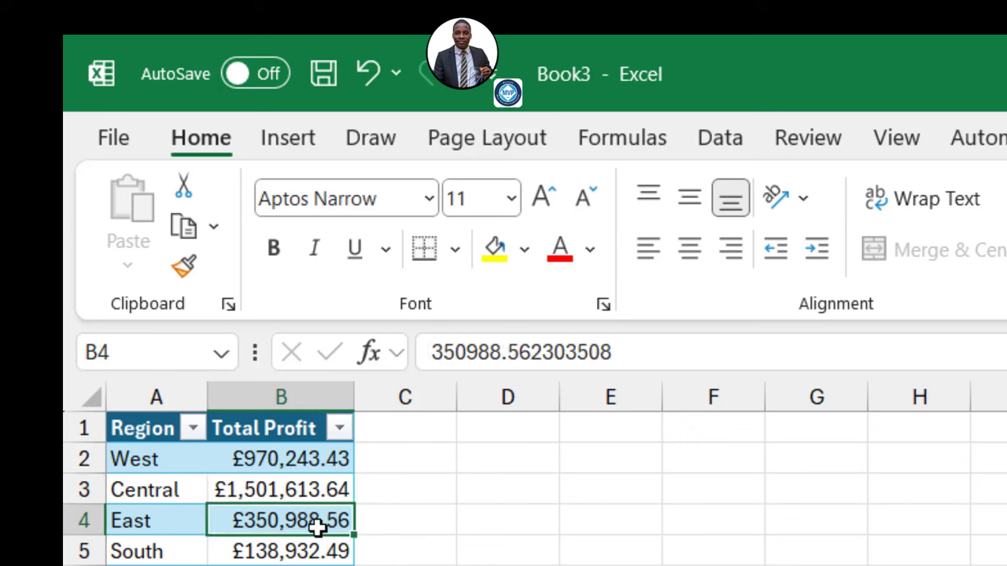